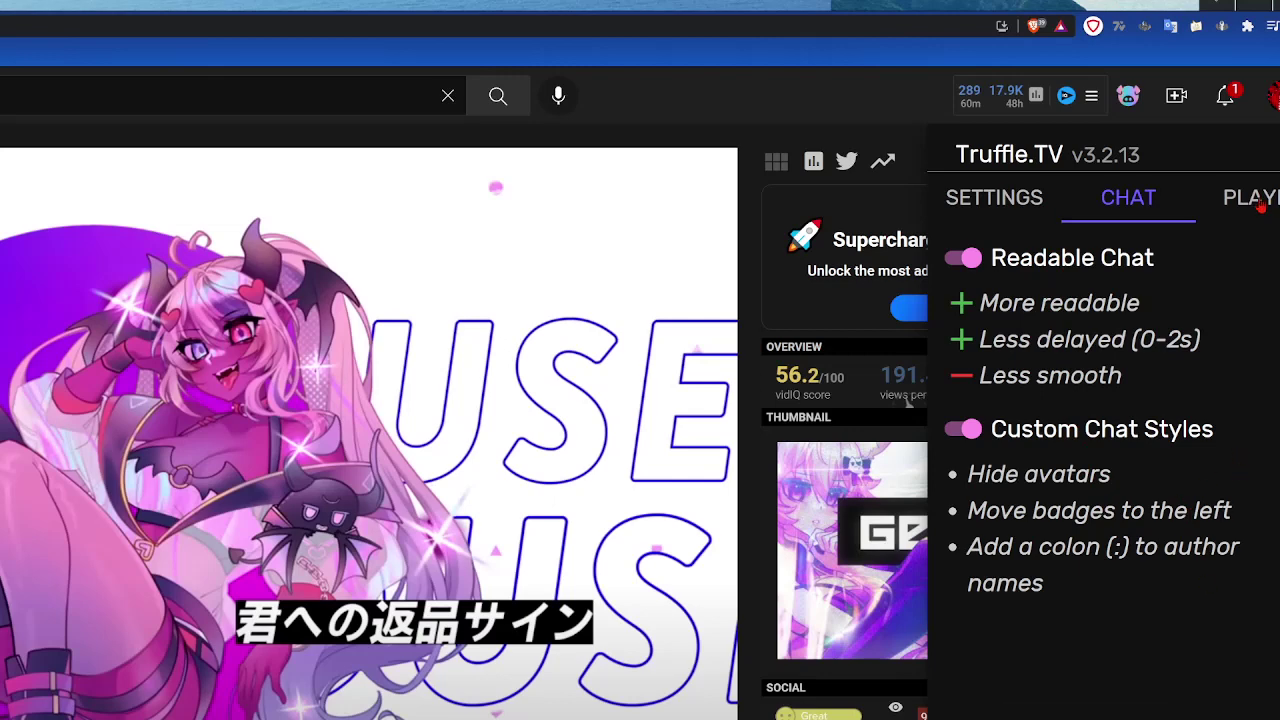
- Close the Truffle.TV popup, search the web for "Truffle tv" and open the extension's Chrome Web Store page
{"action": "left_click", "coordinate": [908, 400]}
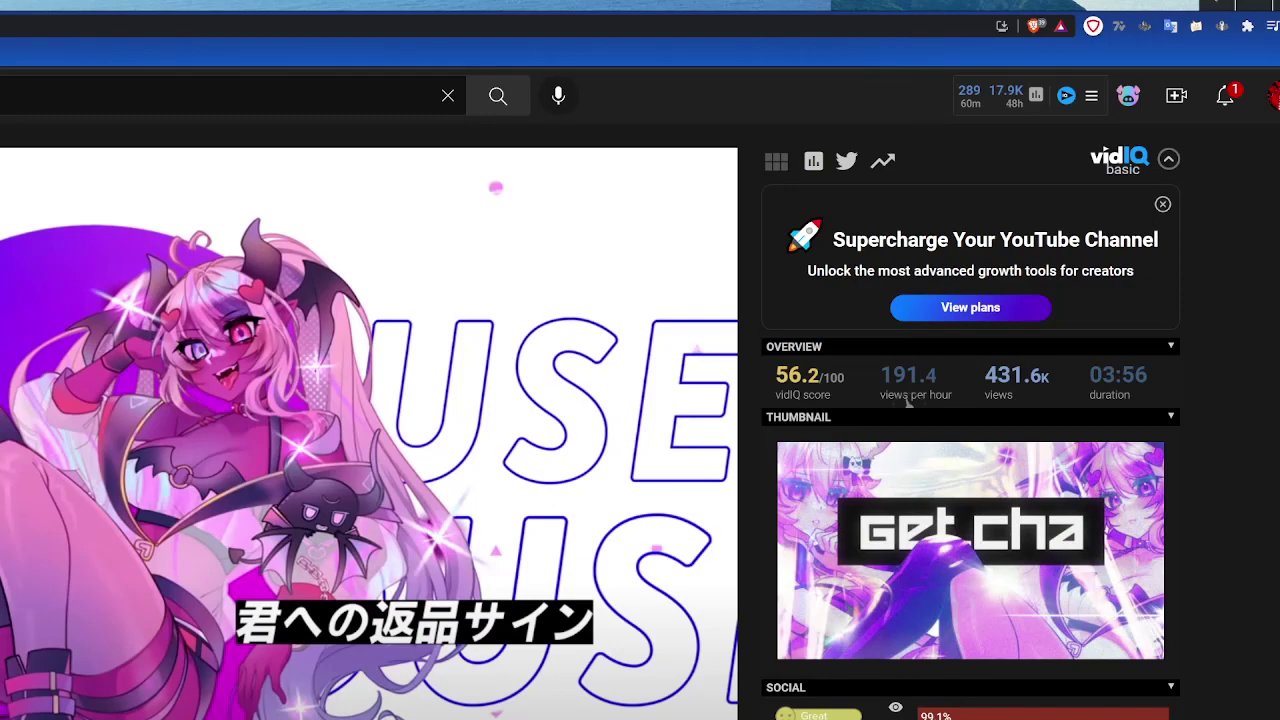
{"action": "key", "text": "alt+Left"}
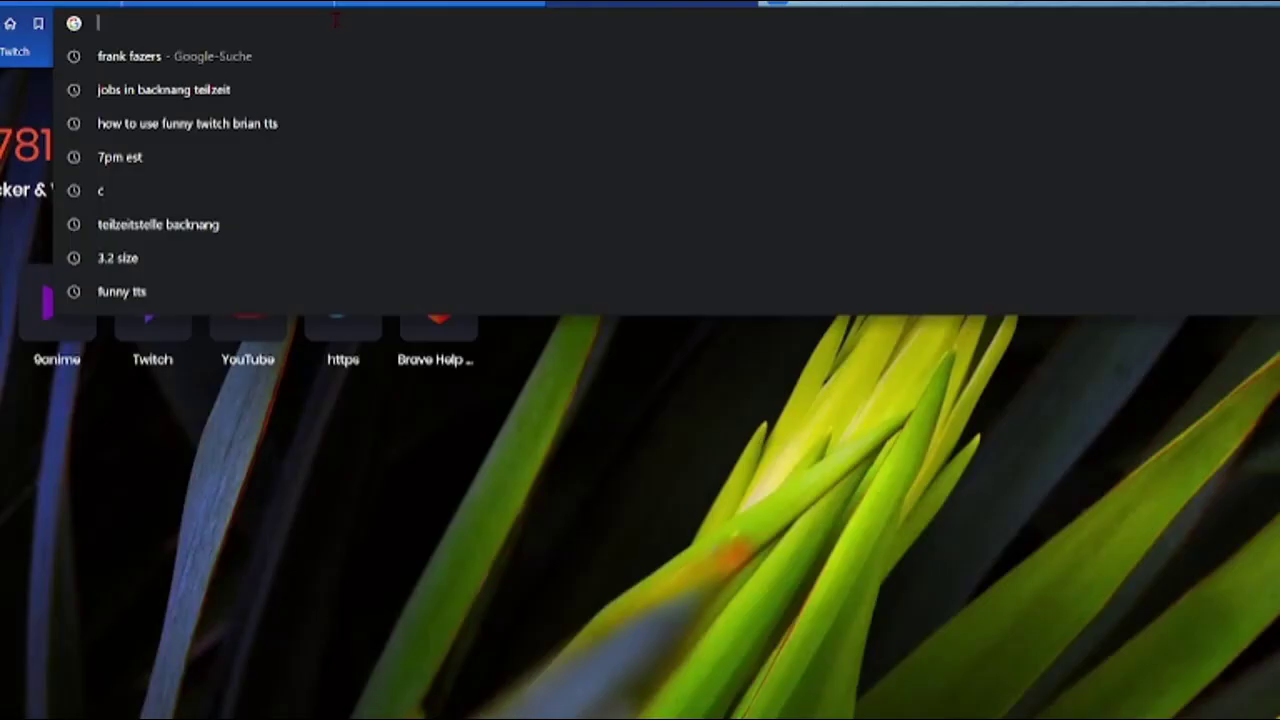
{"action": "type", "text": "T"}
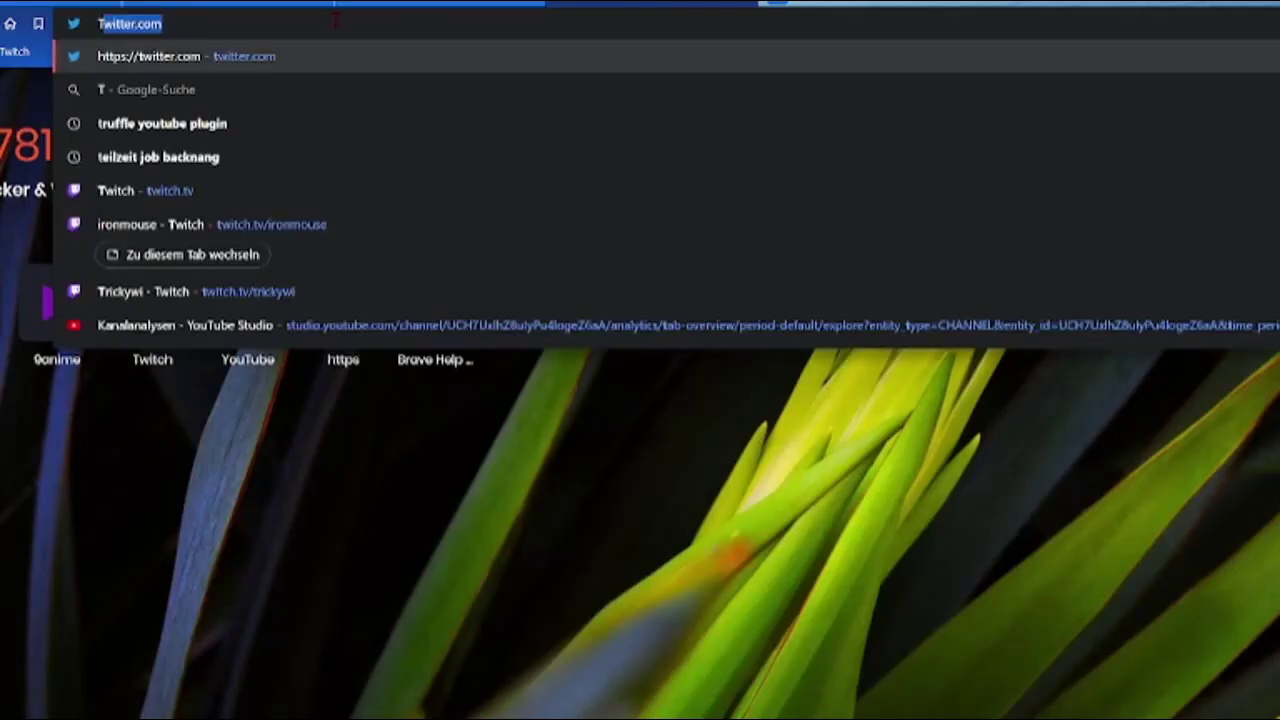
{"action": "type", "text": "ruffl"}
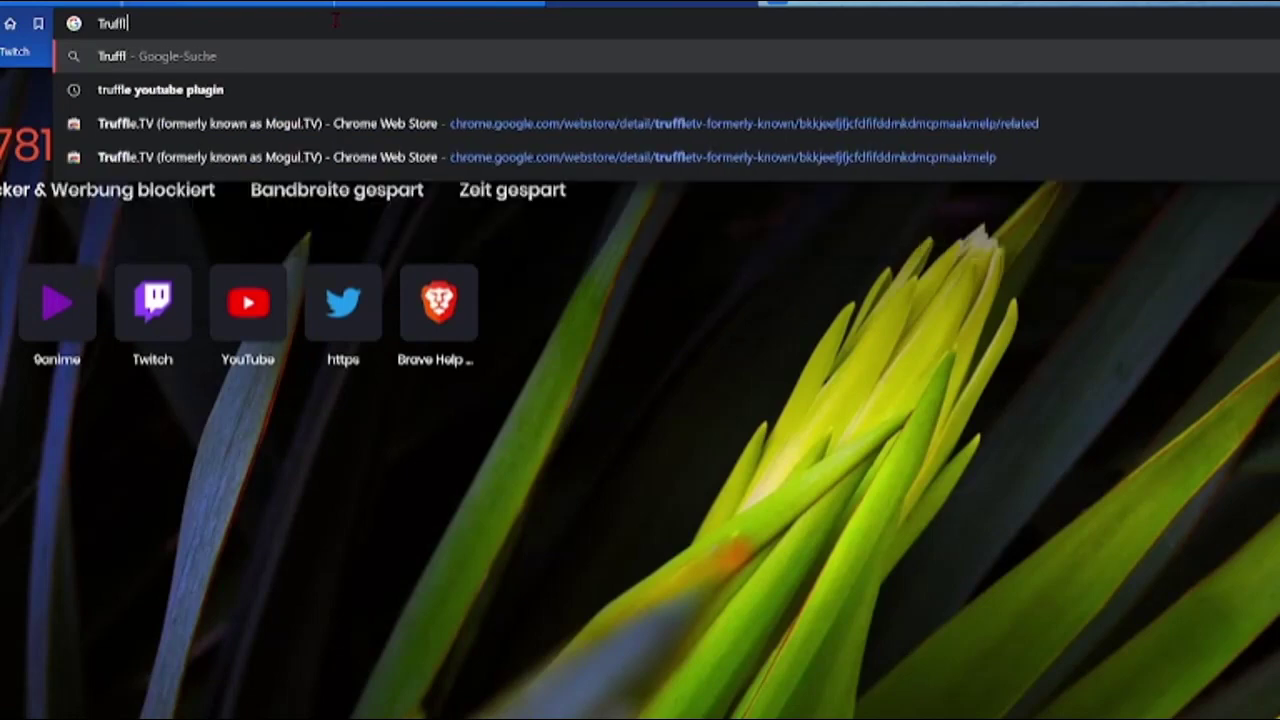
{"action": "type", "text": "e tv"}
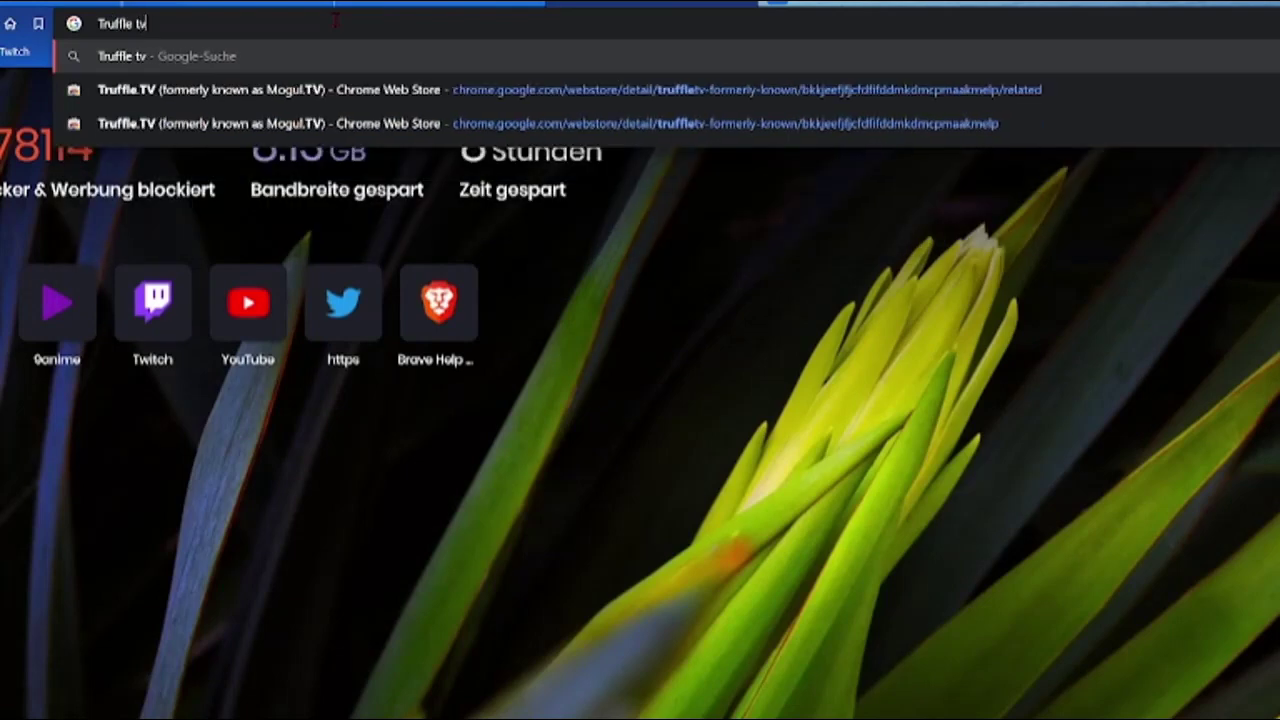
{"action": "key", "text": "Return"}
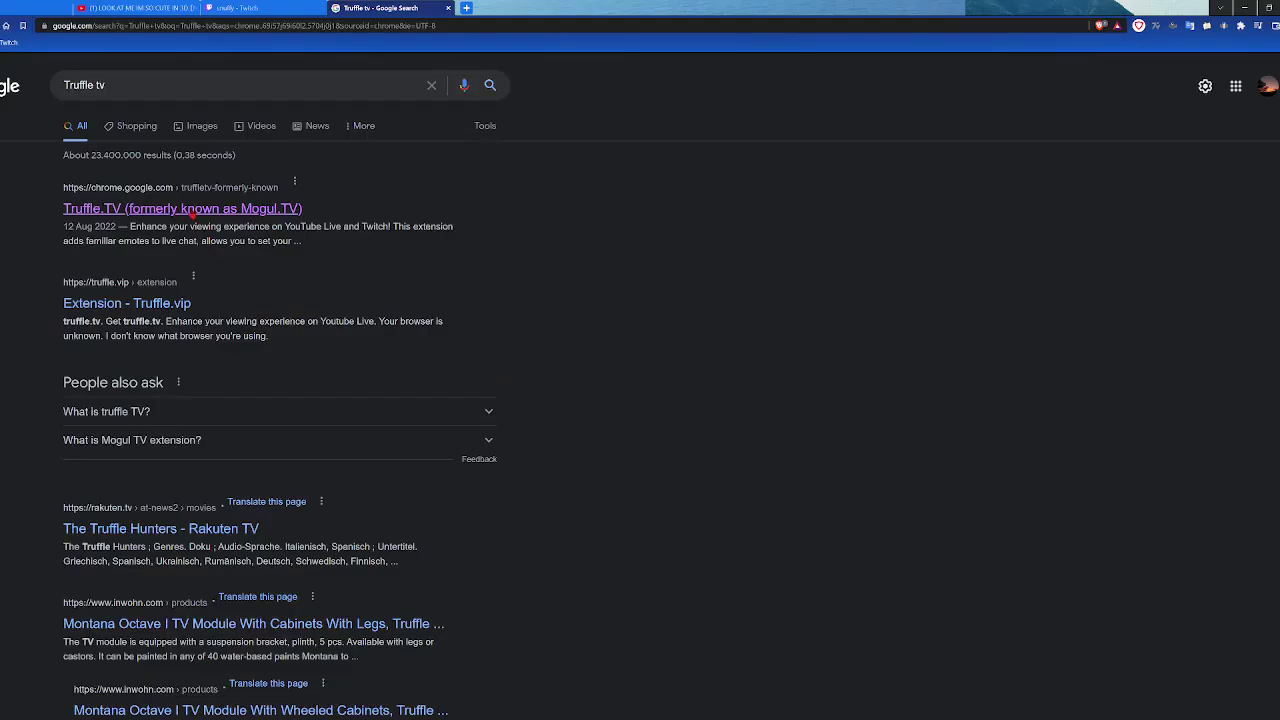
{"action": "left_click", "coordinate": [192, 210]}
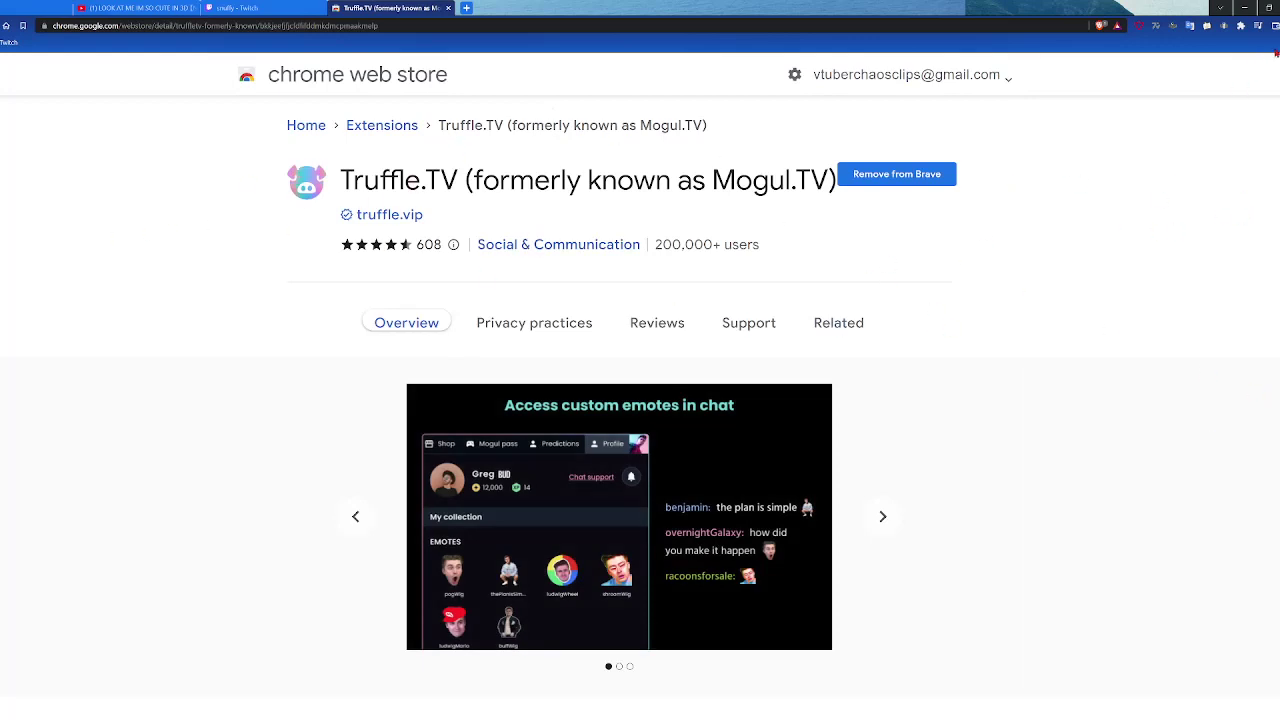
- Show the Truffle.TV extension's settings from the list of installed browser extensions and close them
{"action": "left_click", "coordinate": [1241, 25]}
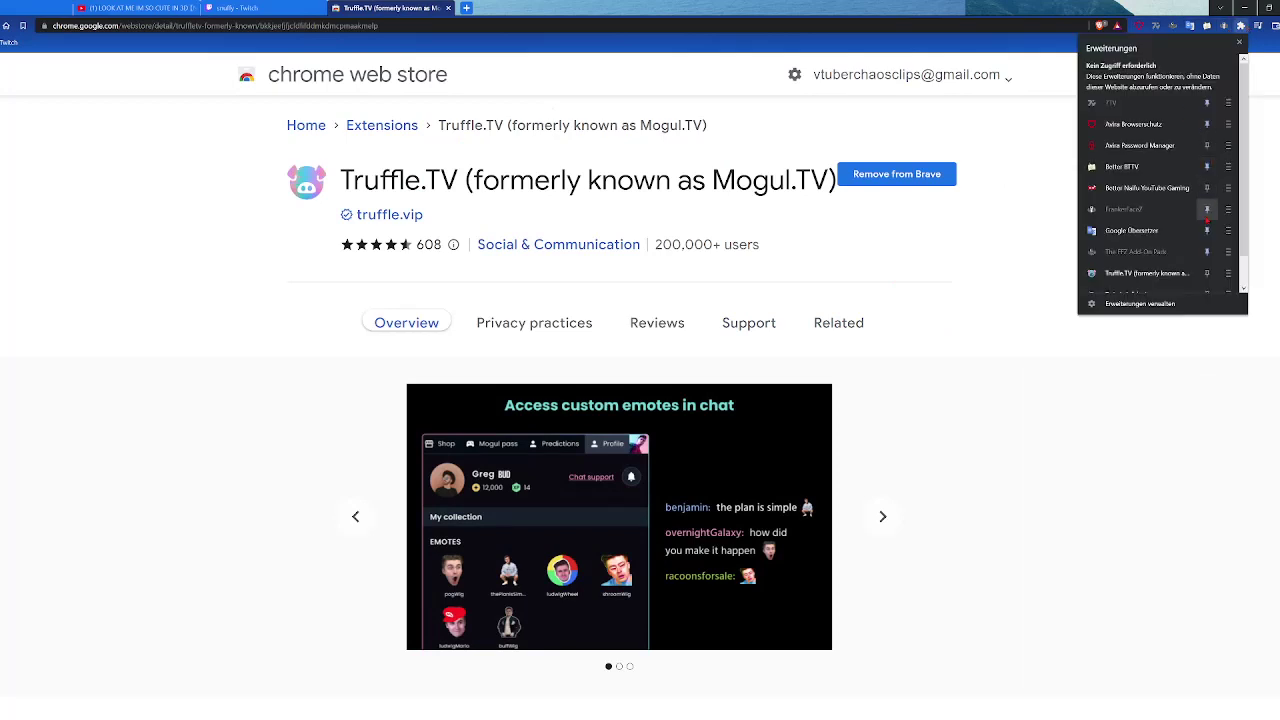
{"action": "scroll", "coordinate": [1190, 230], "scroll_direction": "down", "scroll_amount": 2}
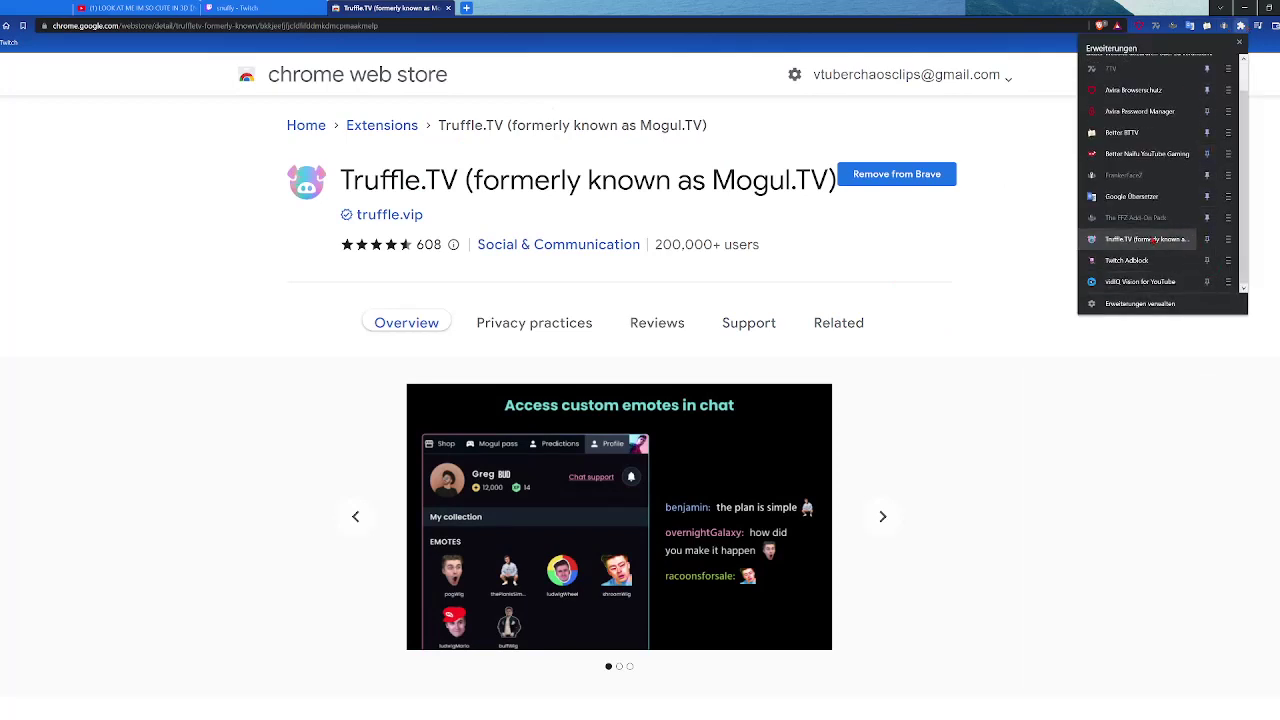
{"action": "left_click", "coordinate": [1152, 242]}
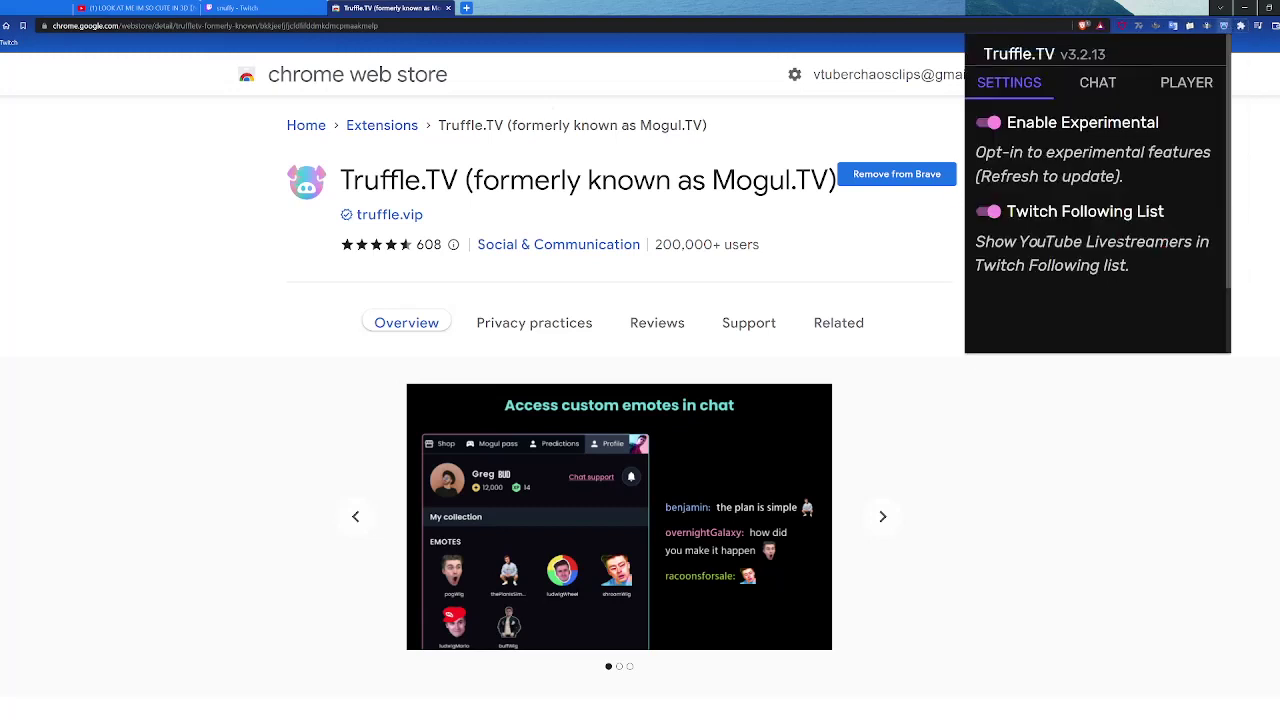
{"action": "left_click", "coordinate": [846, 123]}
- Check the installed browser extensions on the snuffy Twitch stream and on the FrankerFaceZ store page
{"action": "left_click", "coordinate": [135, 7]}
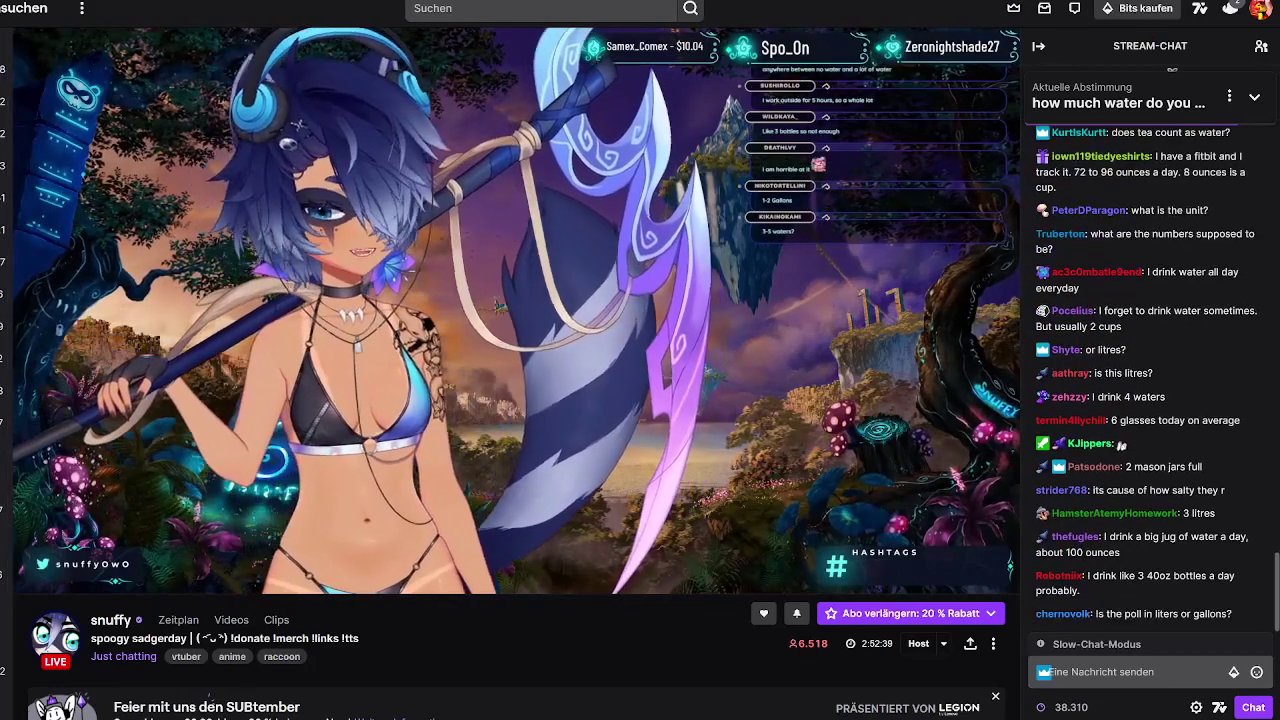
{"action": "left_click", "coordinate": [1205, 2]}
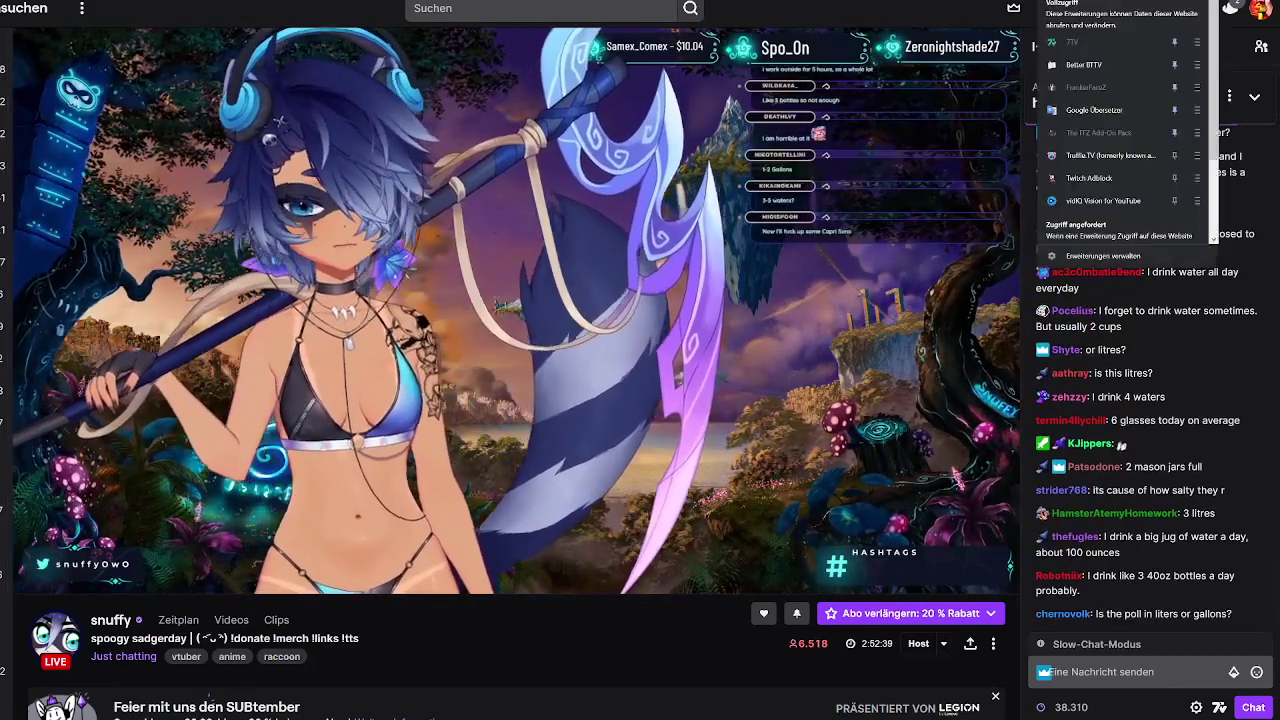
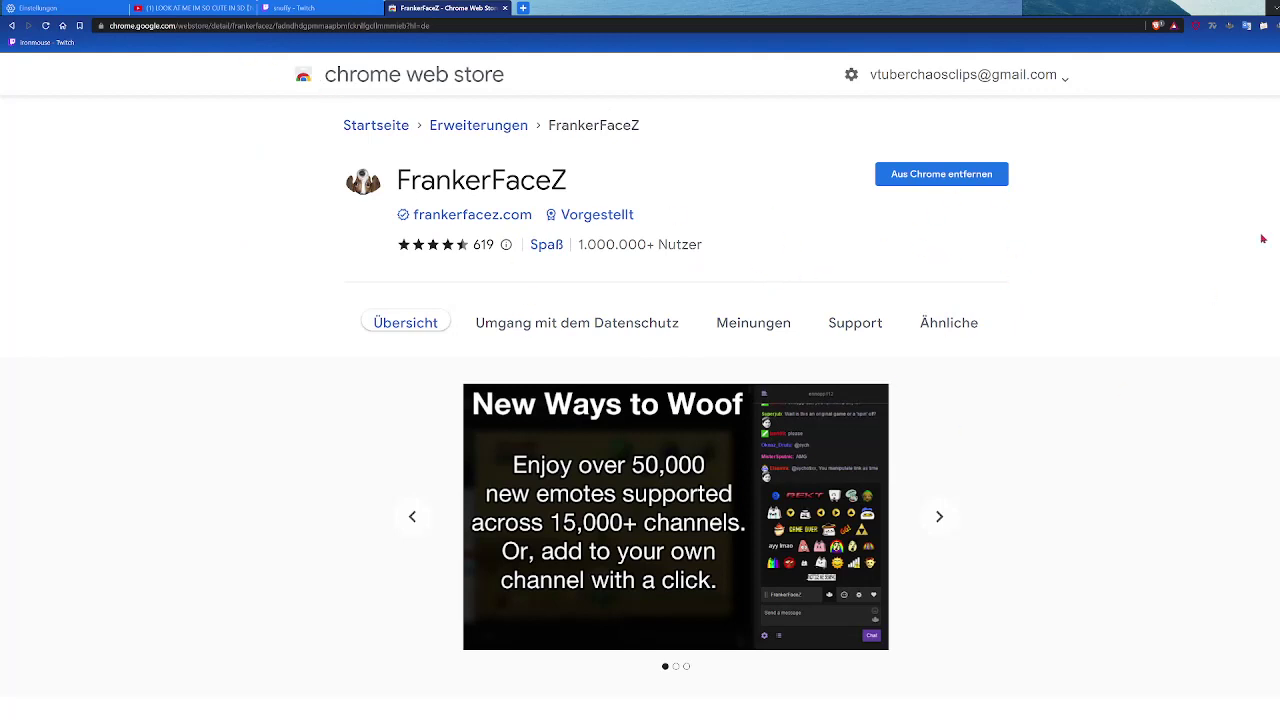
{"action": "left_click", "coordinate": [1262, 26]}
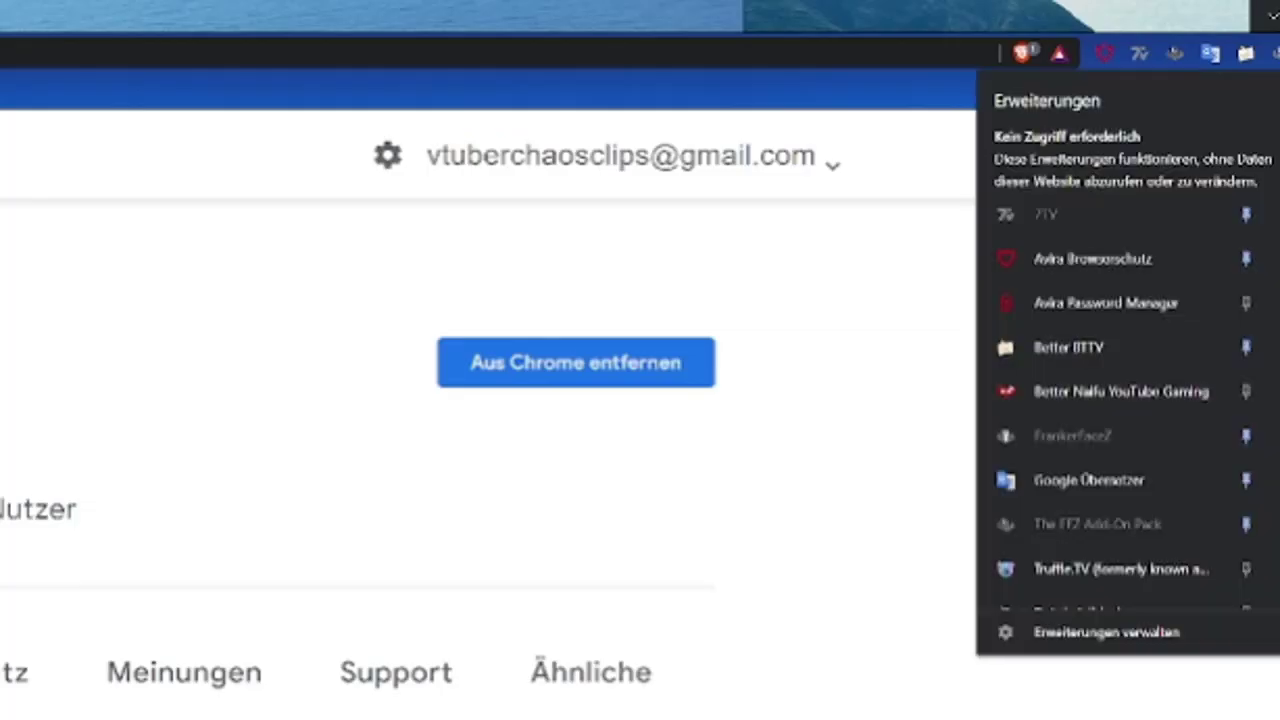
{"action": "key", "text": "Escape"}
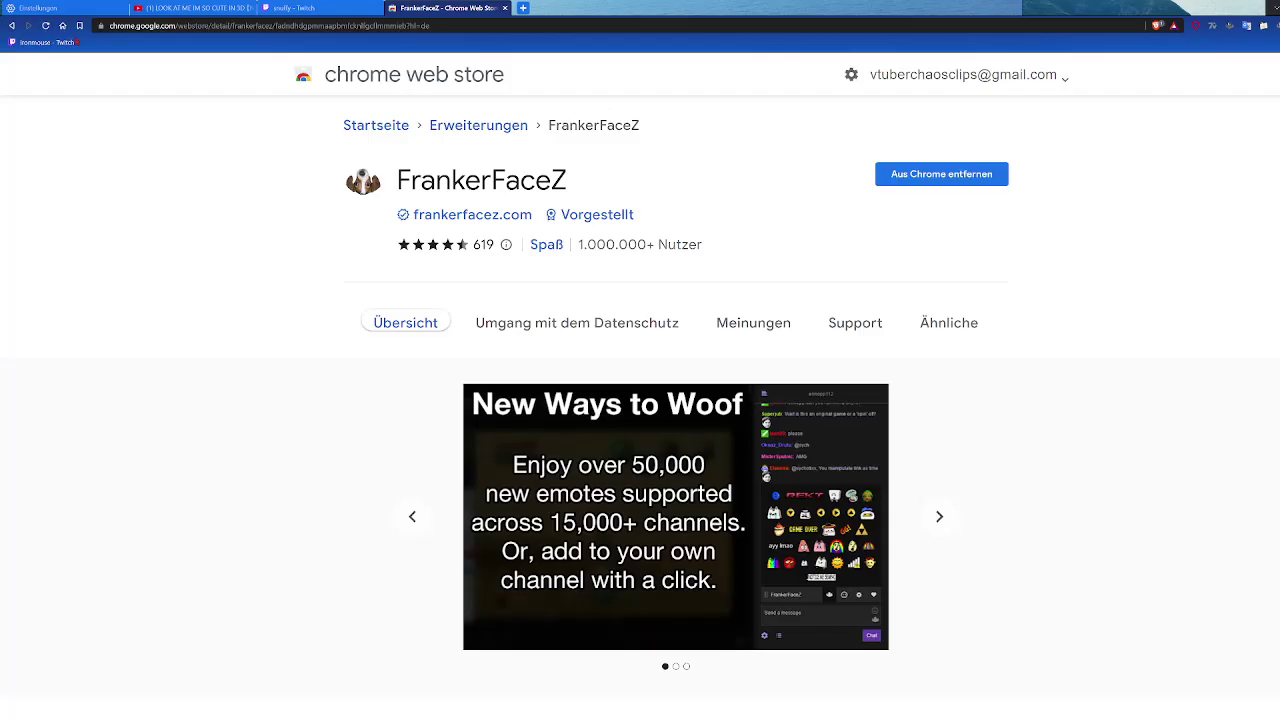
- Switch to the snuffy Twitch stream and browse the channel and global emotes in the 7TV emote menu
{"action": "left_click", "coordinate": [302, 8]}
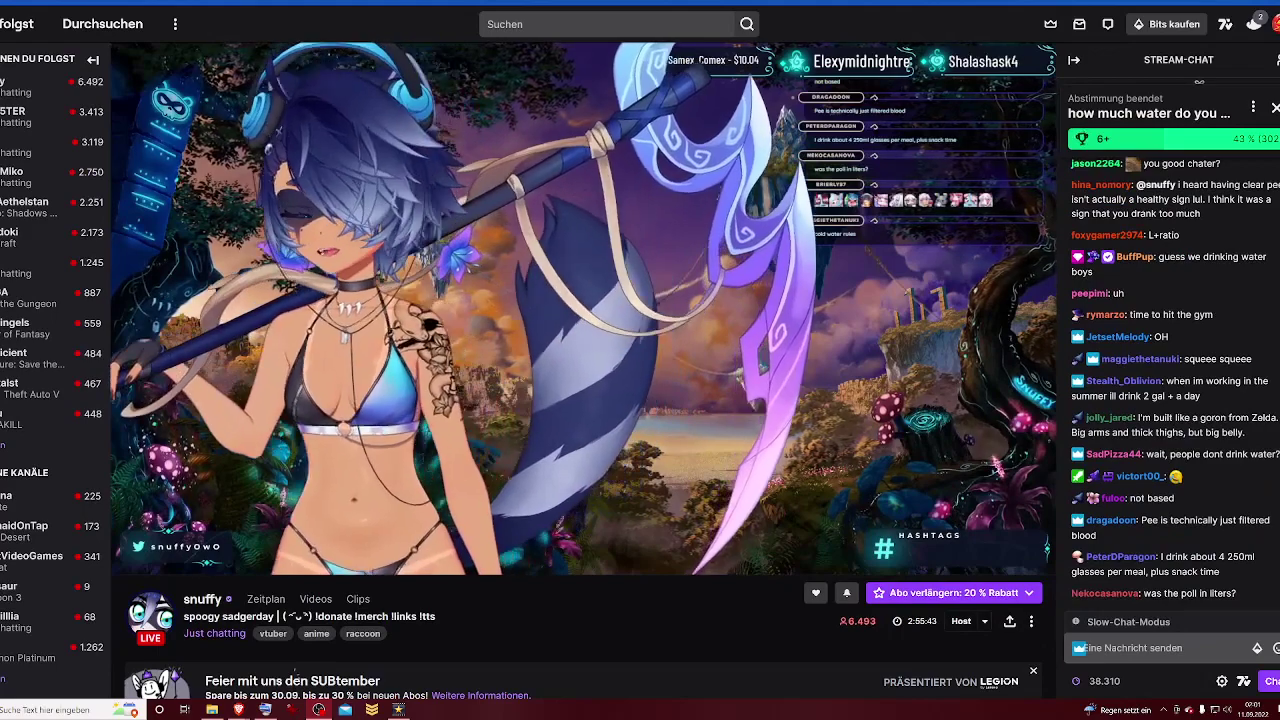
{"action": "left_click", "coordinate": [1243, 681]}
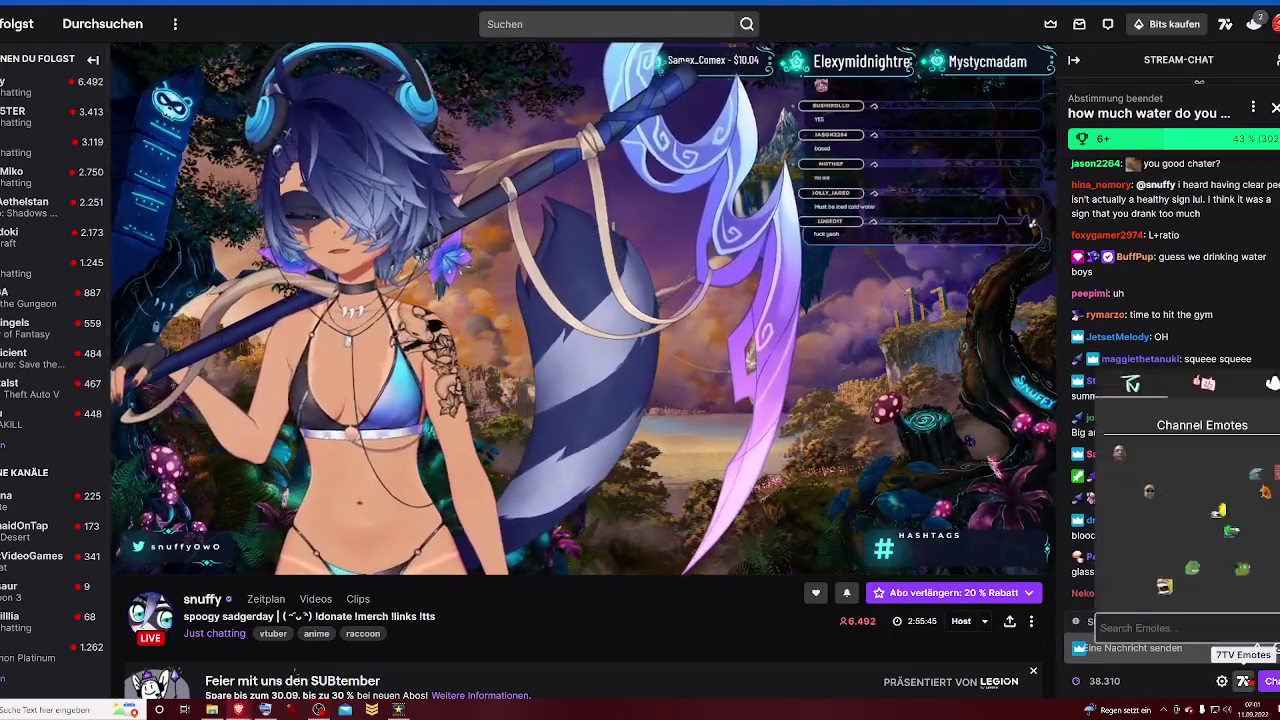
{"action": "scroll", "coordinate": [1190, 500], "scroll_direction": "down", "scroll_amount": 3}
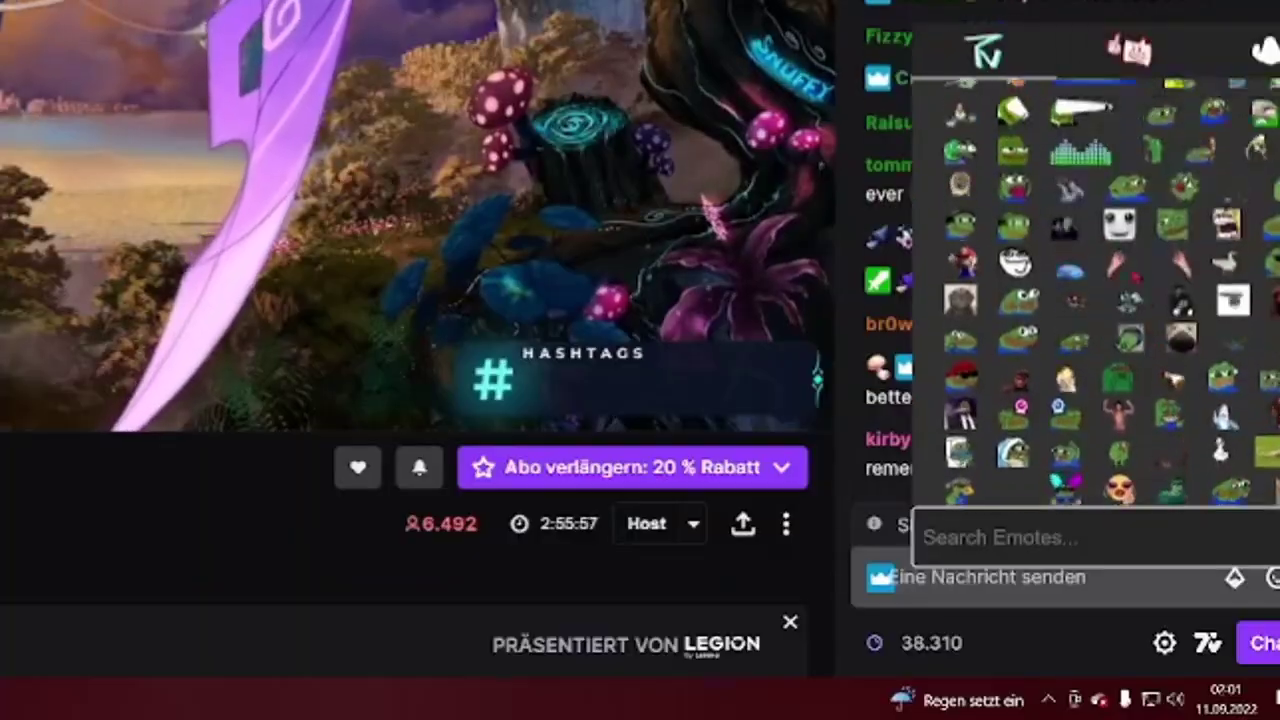
{"action": "scroll", "coordinate": [1100, 300], "scroll_direction": "up", "scroll_amount": 4}
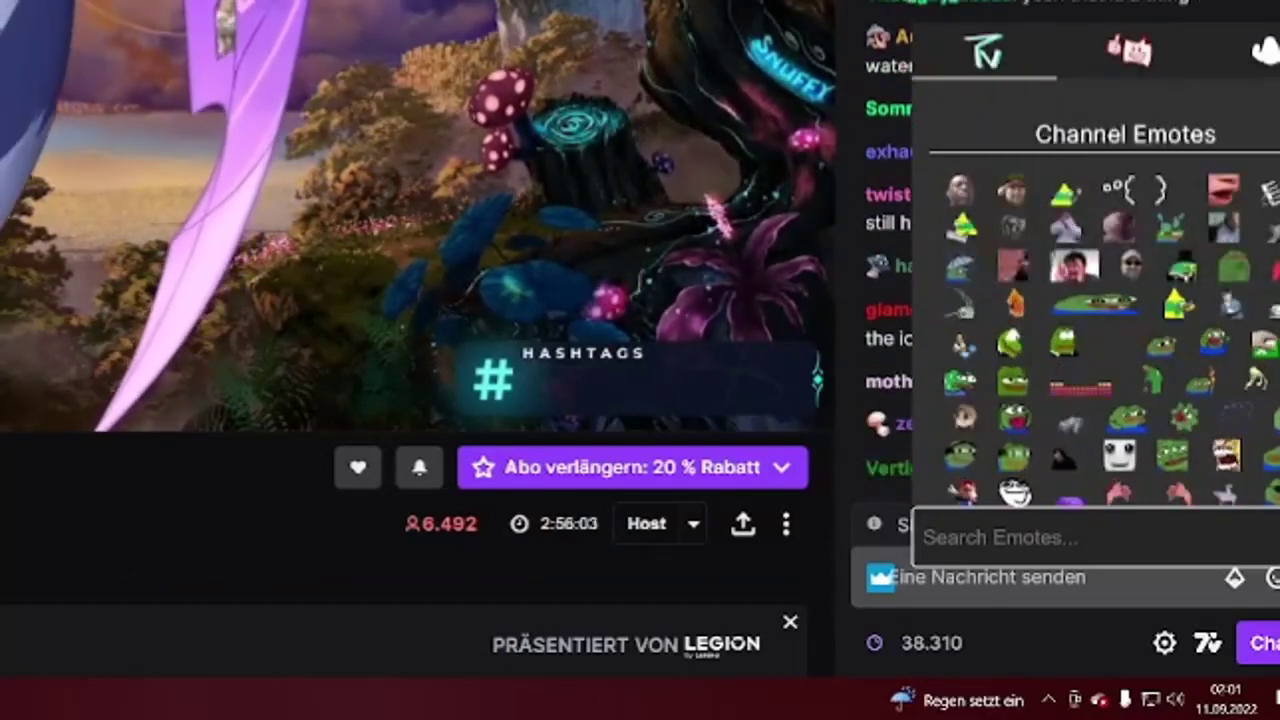
{"action": "scroll", "coordinate": [1080, 300], "scroll_direction": "down", "scroll_amount": 5}
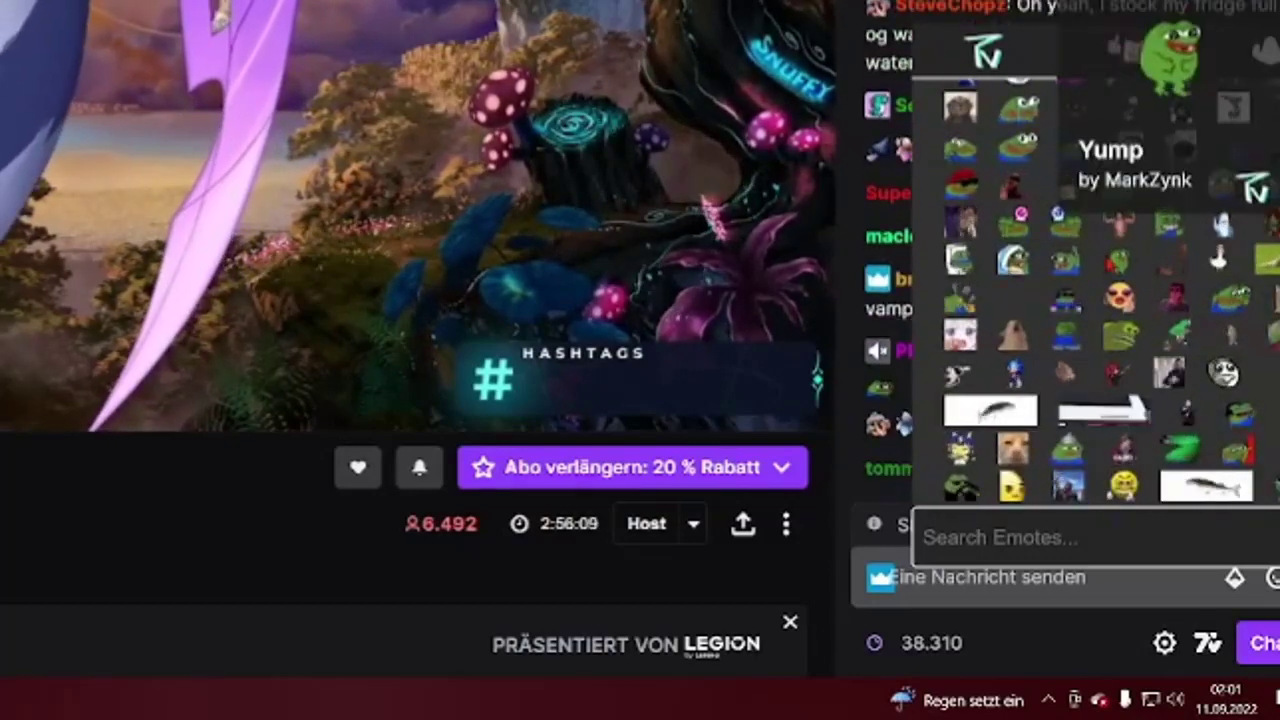
{"action": "scroll", "coordinate": [1080, 268], "scroll_direction": "down", "scroll_amount": 3}
{"action": "scroll", "coordinate": [1080, 268], "scroll_direction": "down", "scroll_amount": 3}
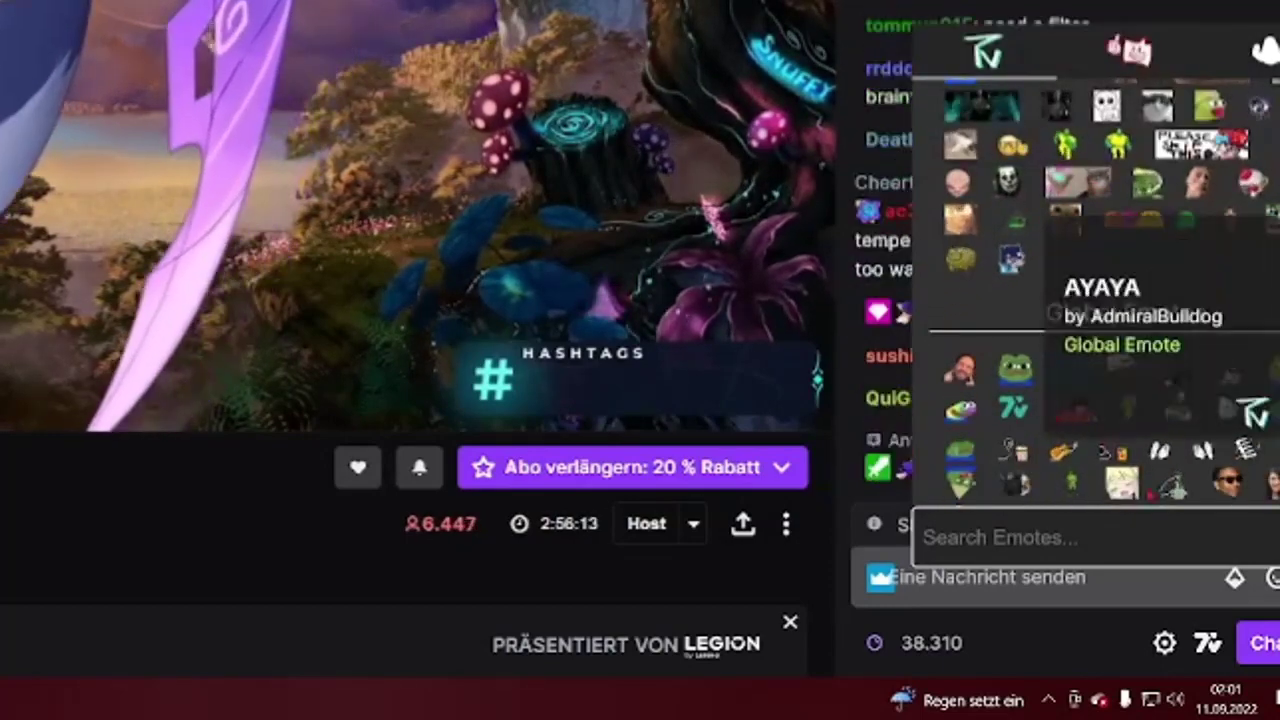
{"action": "scroll", "coordinate": [1080, 268], "scroll_direction": "down", "scroll_amount": 2}
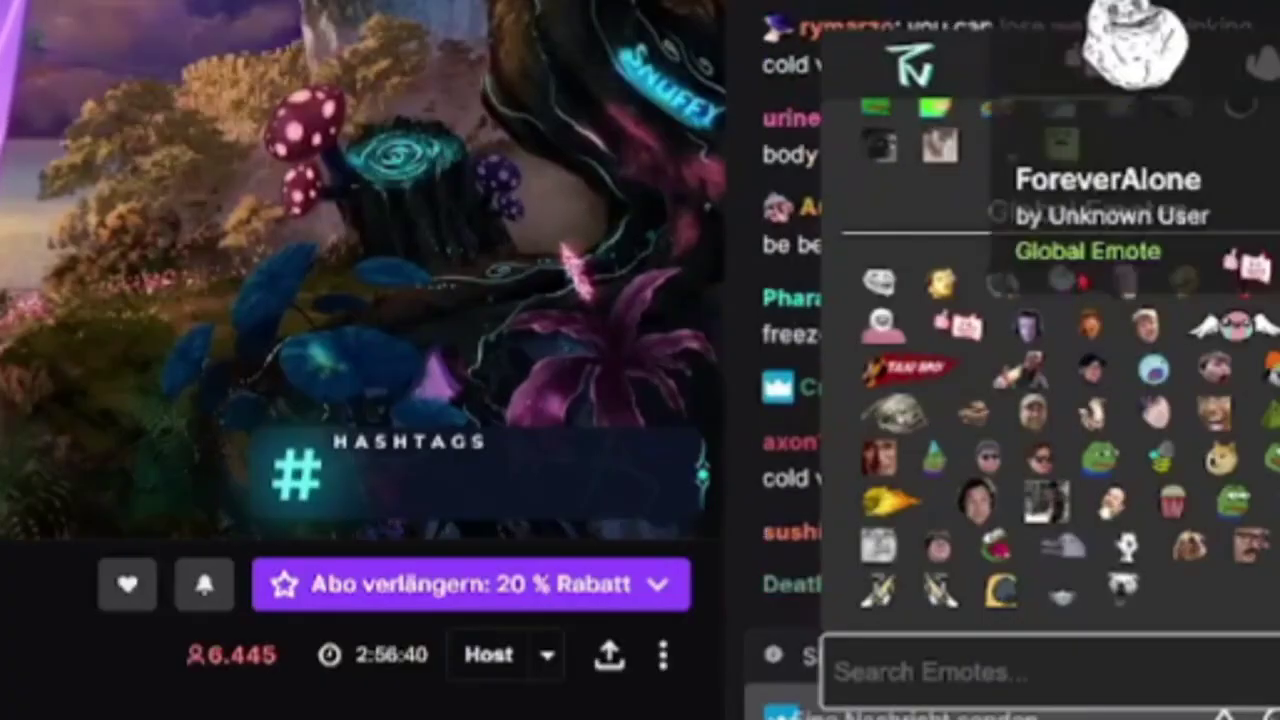
{"action": "scroll", "coordinate": [1082, 283], "scroll_direction": "up", "scroll_amount": 5}
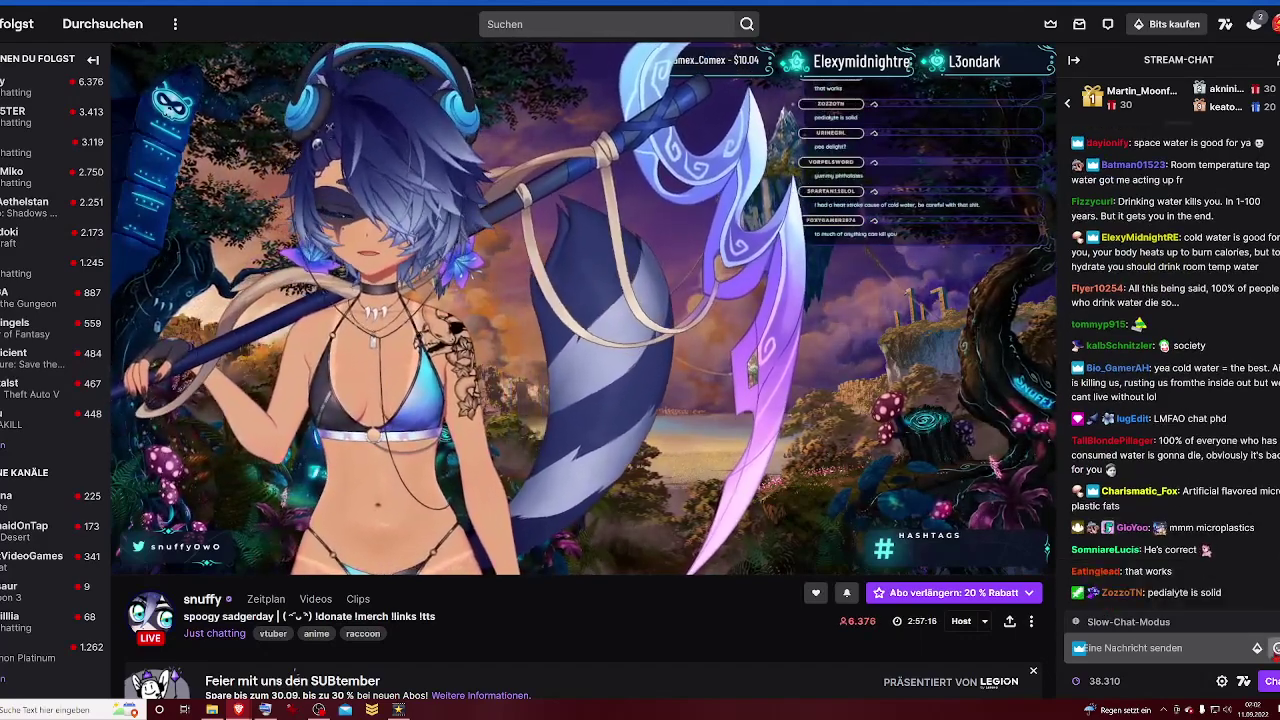
- Examine the channel's emotes in Twitch's own emote picker and browse the emote sets under My Emotes
{"action": "left_click", "coordinate": [1275, 648]}
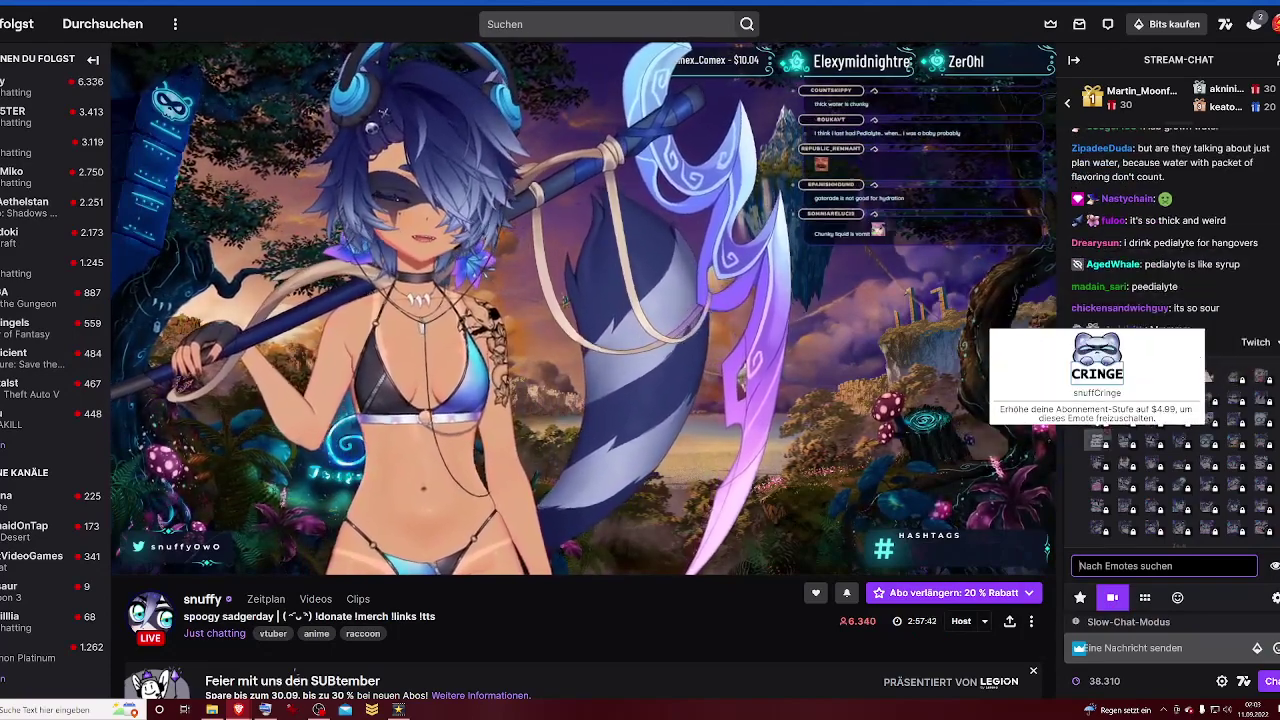
{"action": "left_click", "coordinate": [1145, 597]}
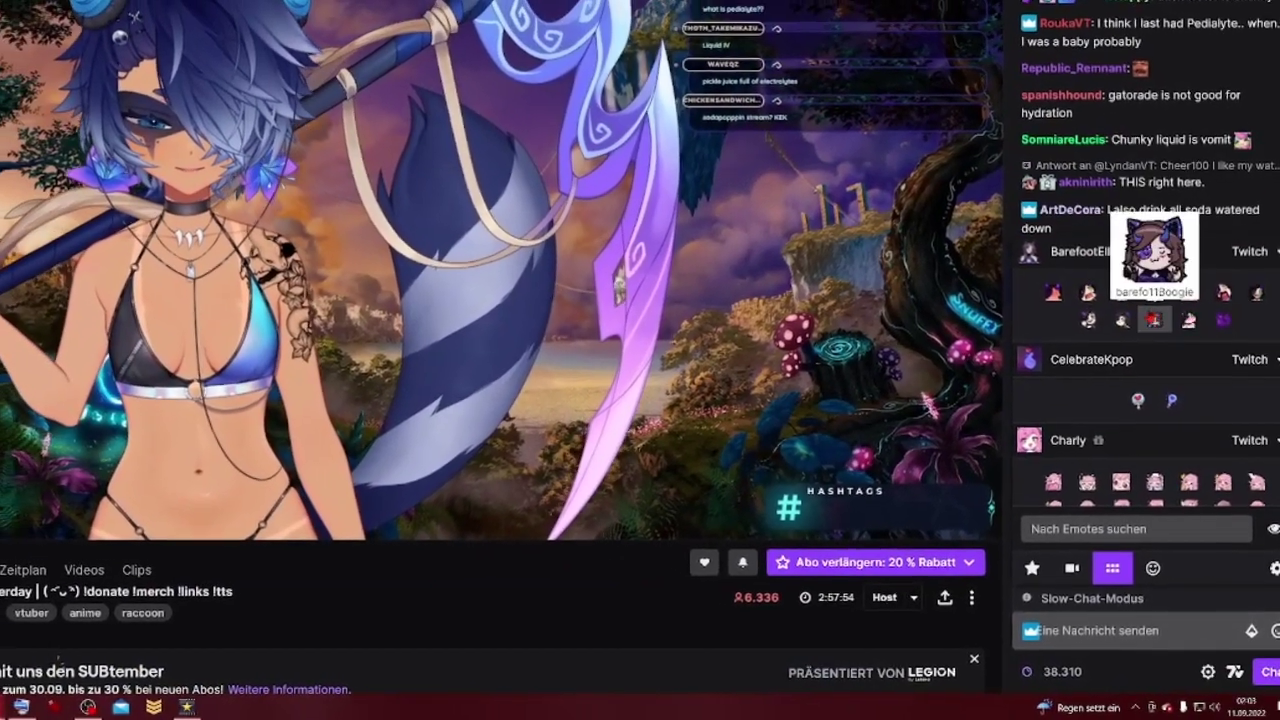
{"action": "scroll", "coordinate": [1160, 300], "scroll_direction": "down", "scroll_amount": 1}
{"action": "scroll", "coordinate": [1176, 328], "scroll_direction": "down", "scroll_amount": 3}
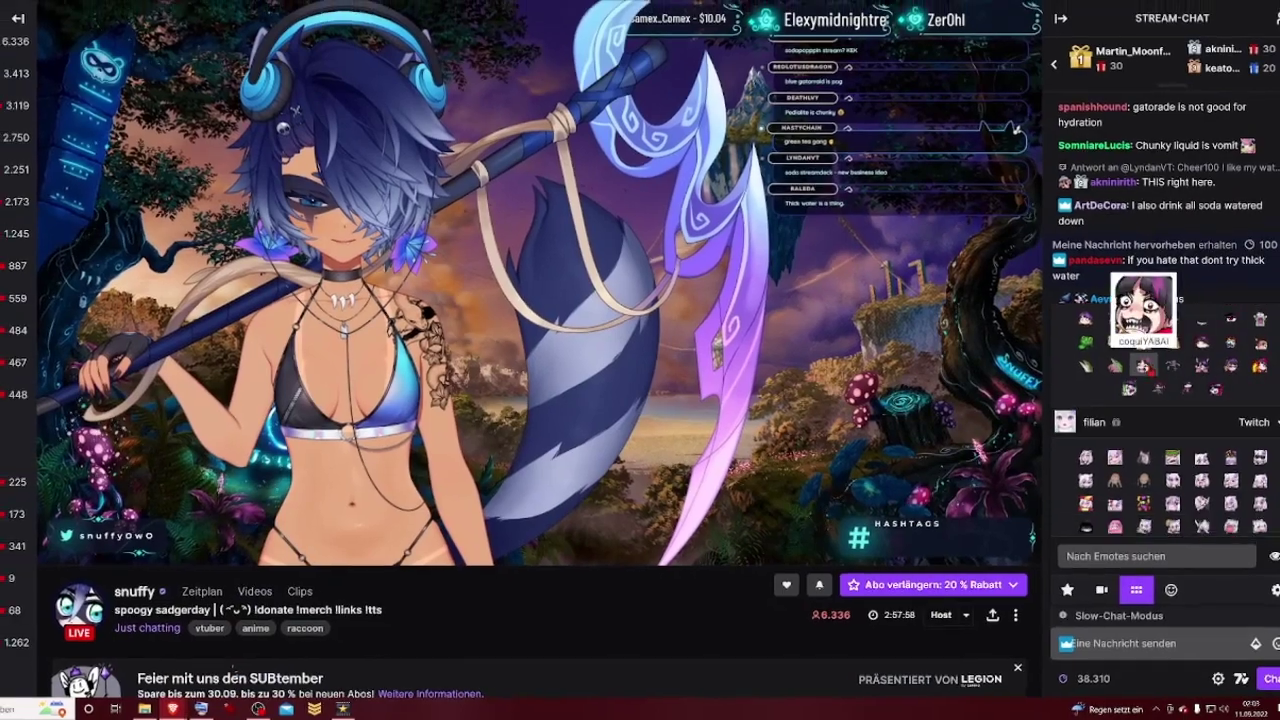
{"action": "scroll", "coordinate": [1172, 376], "scroll_direction": "down", "scroll_amount": 3}
{"action": "scroll", "coordinate": [1220, 360], "scroll_direction": "down", "scroll_amount": 3}
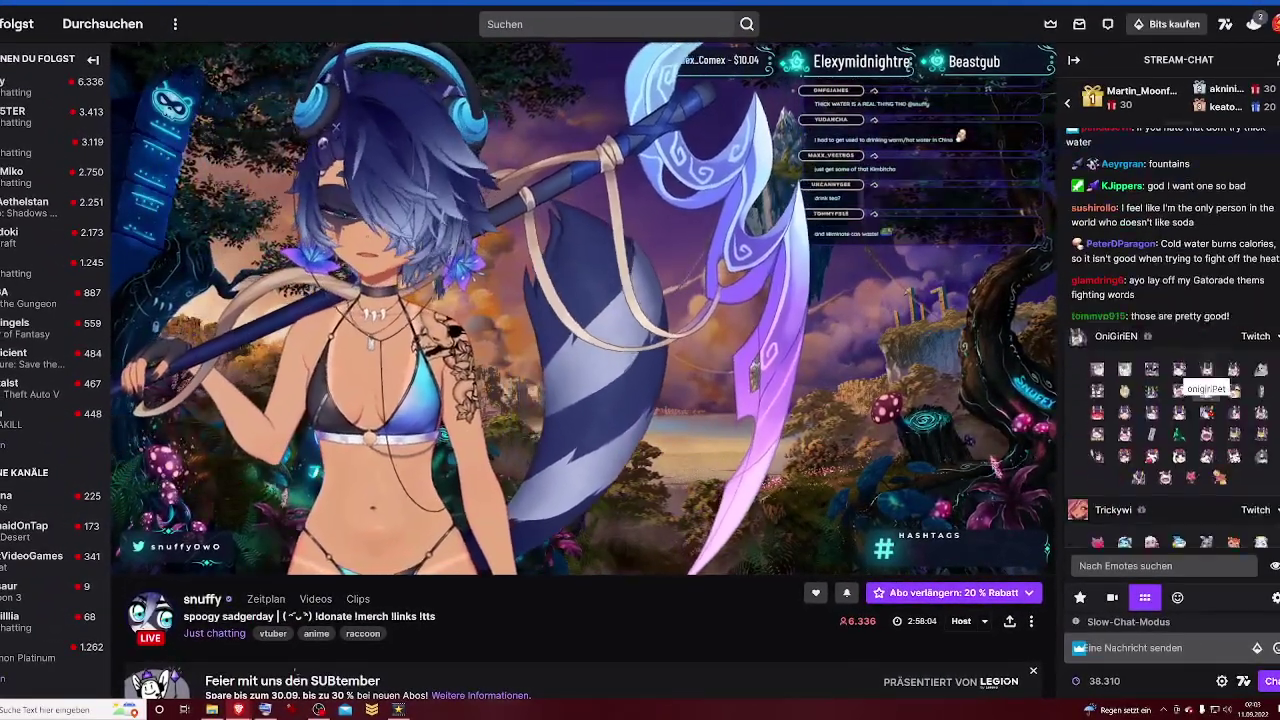
{"action": "scroll", "coordinate": [1205, 392], "scroll_direction": "down", "scroll_amount": 2}
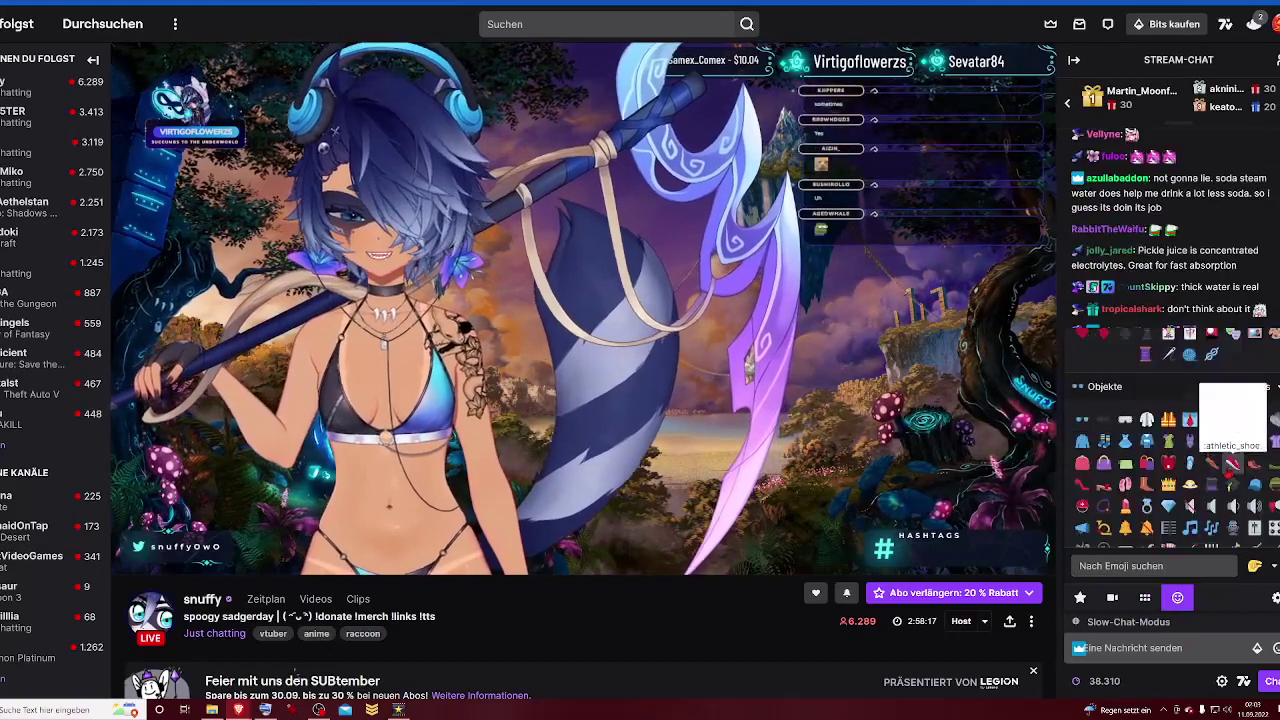
- Browse the emoji list through objects, symbols and flags, and return to My Emotes to view the Prime and FrankerFaceZ global sets
{"action": "scroll", "coordinate": [1232, 462], "scroll_direction": "down", "scroll_amount": 5}
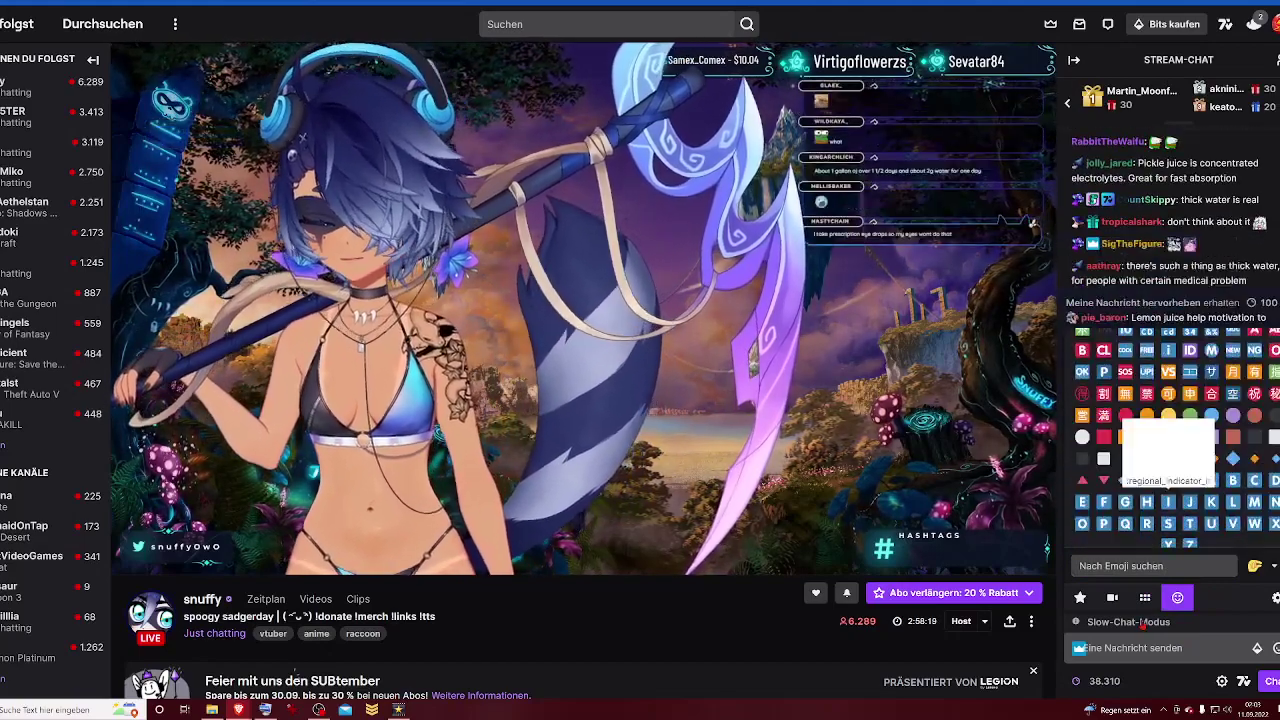
{"action": "scroll", "coordinate": [1160, 495], "scroll_direction": "down", "scroll_amount": 5}
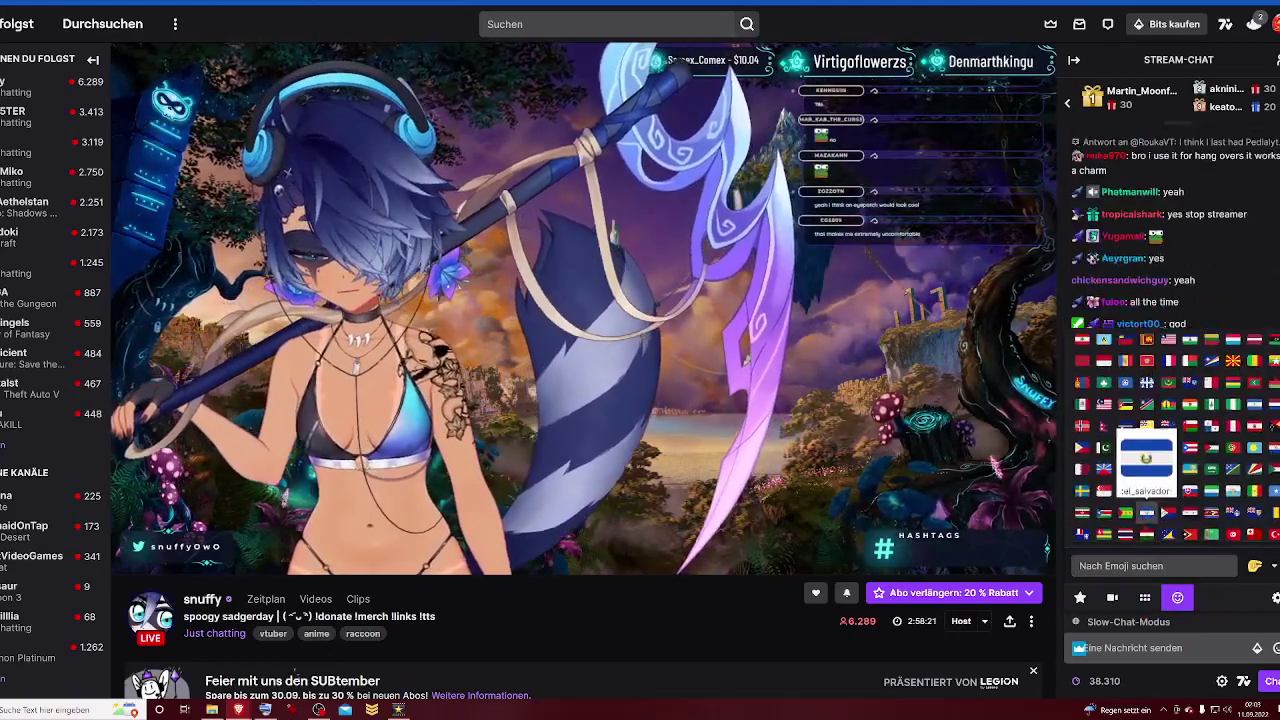
{"action": "scroll", "coordinate": [1147, 512], "scroll_direction": "down", "scroll_amount": 5}
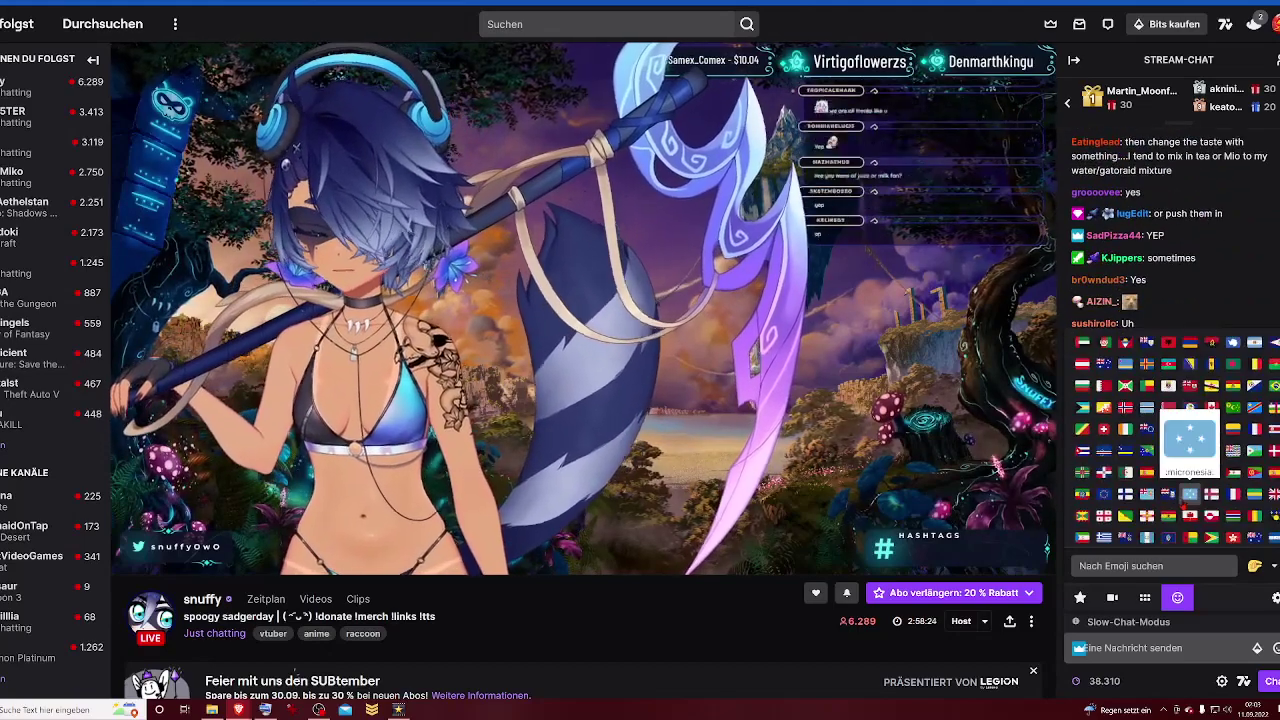
{"action": "scroll", "coordinate": [1189, 493], "scroll_direction": "up", "scroll_amount": 3}
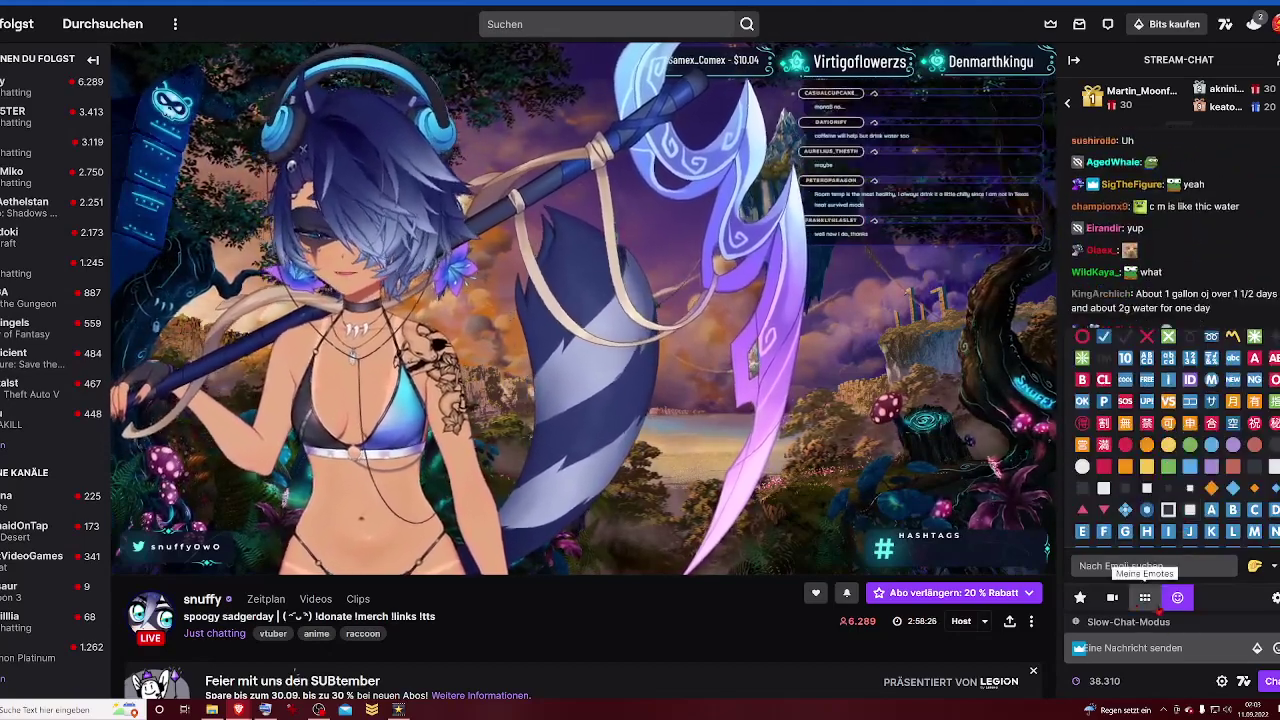
{"action": "scroll", "coordinate": [1160, 450], "scroll_direction": "up", "scroll_amount": 4}
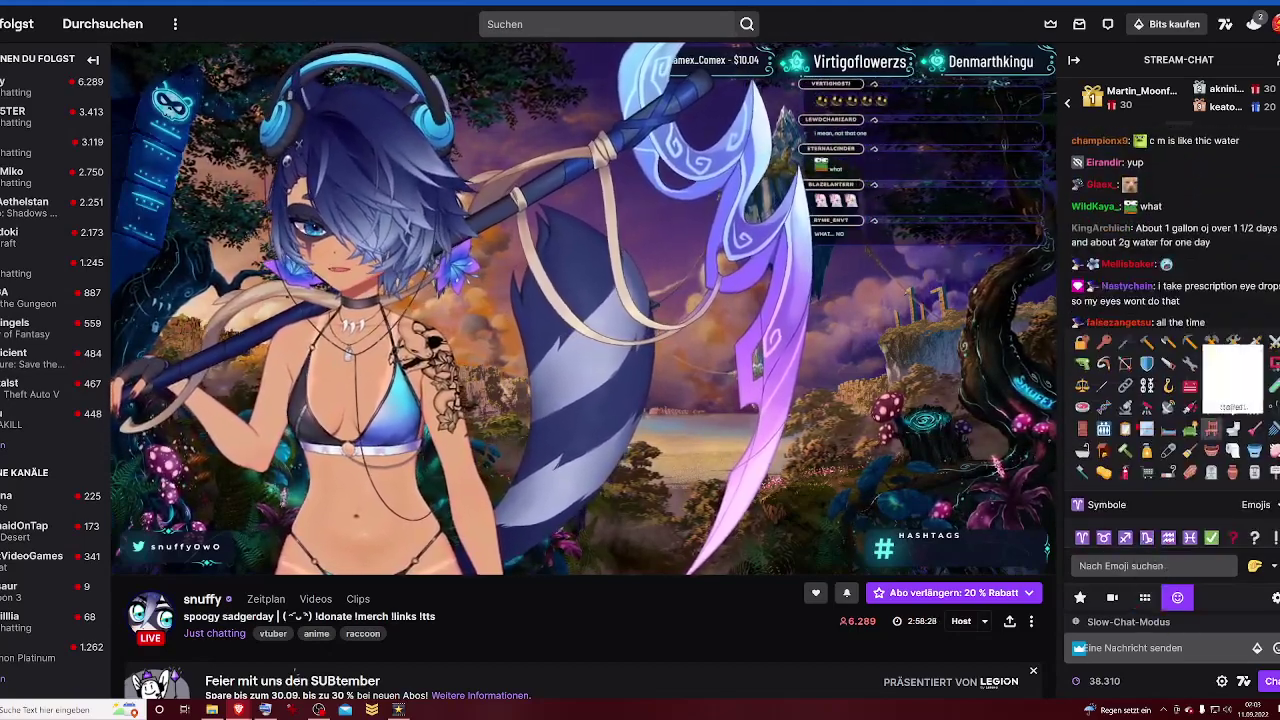
{"action": "scroll", "coordinate": [1150, 480], "scroll_direction": "up", "scroll_amount": 3}
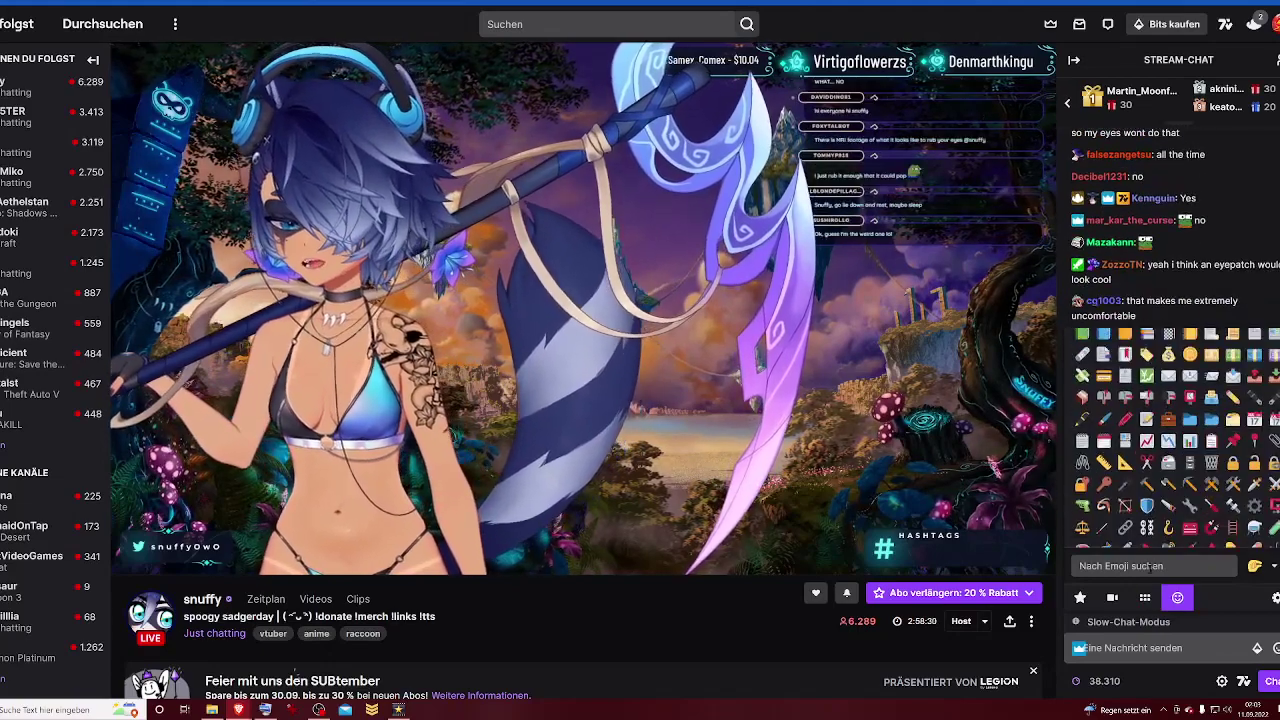
{"action": "left_click", "coordinate": [1145, 597]}
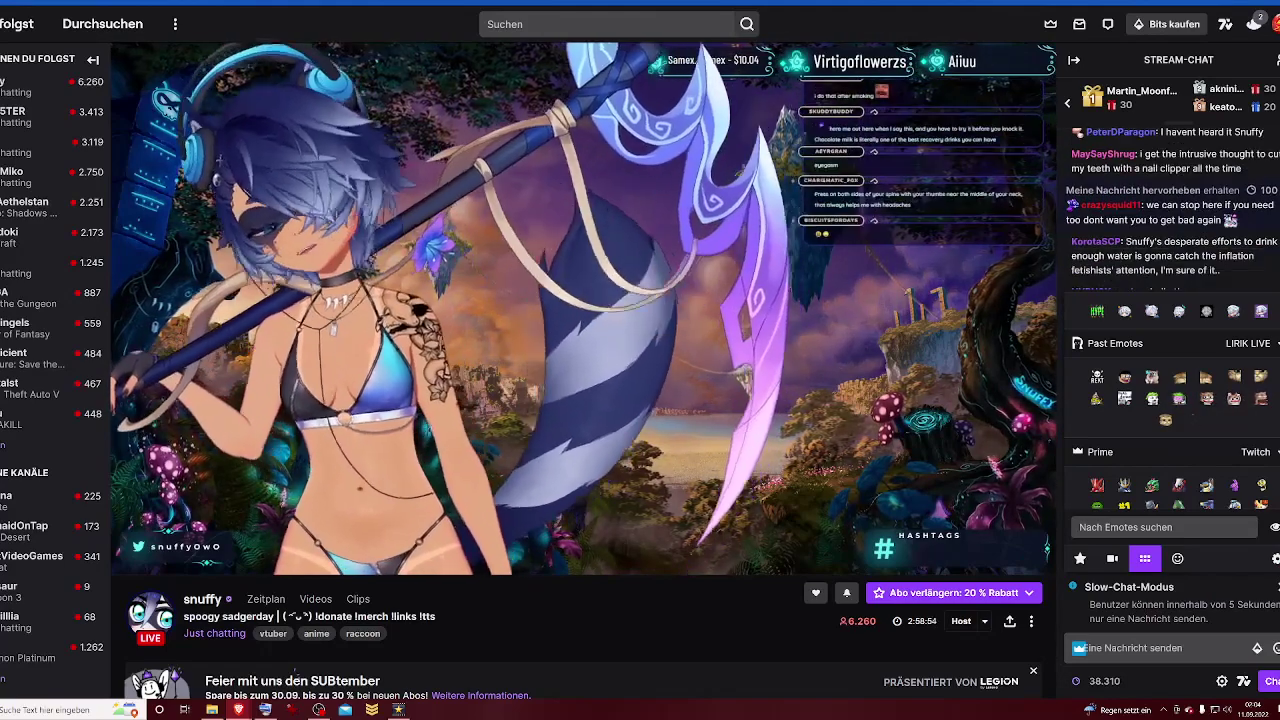
{"action": "scroll", "coordinate": [1170, 420], "scroll_direction": "down", "scroll_amount": 3}
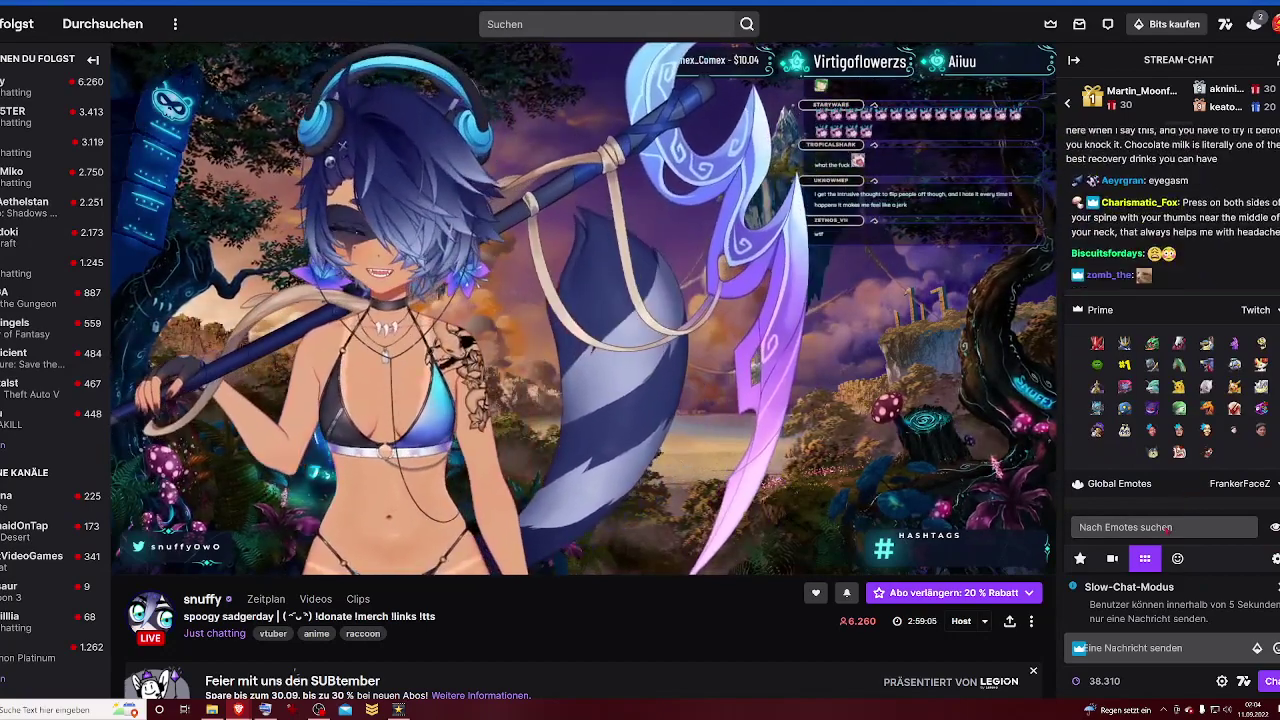
- Send the Clueless emote as a message in the stream chat
{"action": "left_click", "coordinate": [1172, 641]}
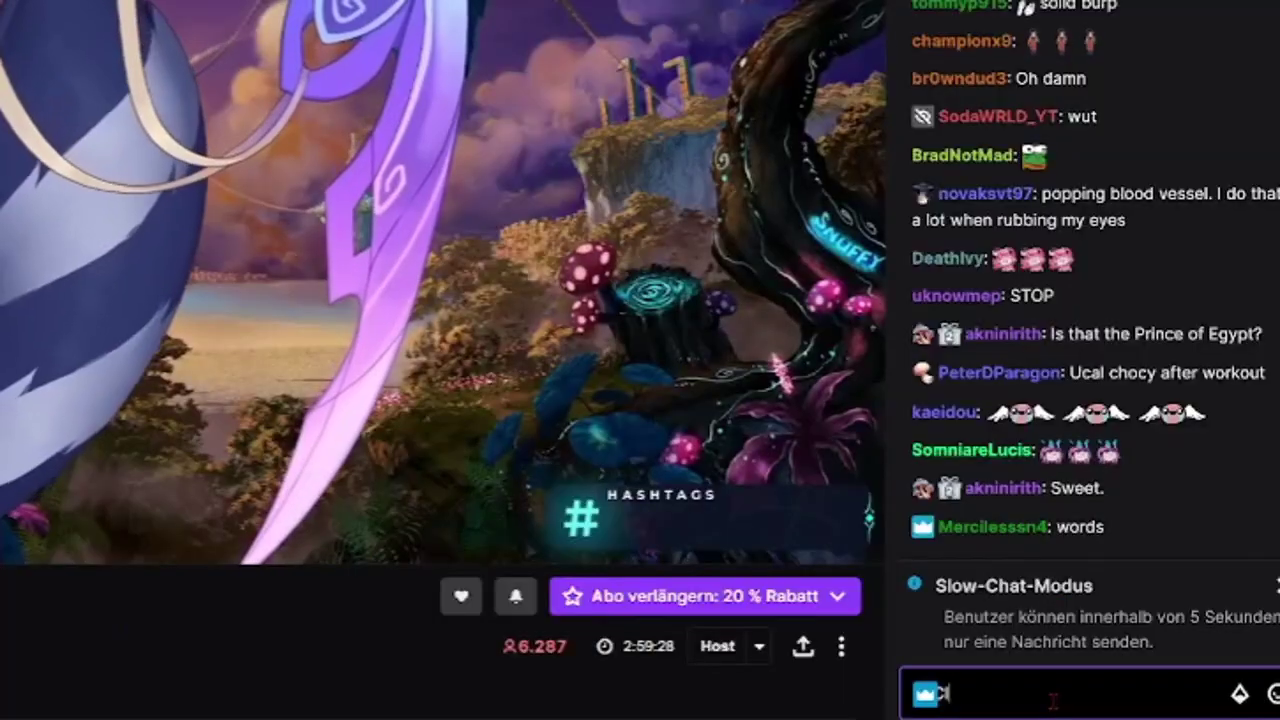
{"action": "type", "text": "Clue"}
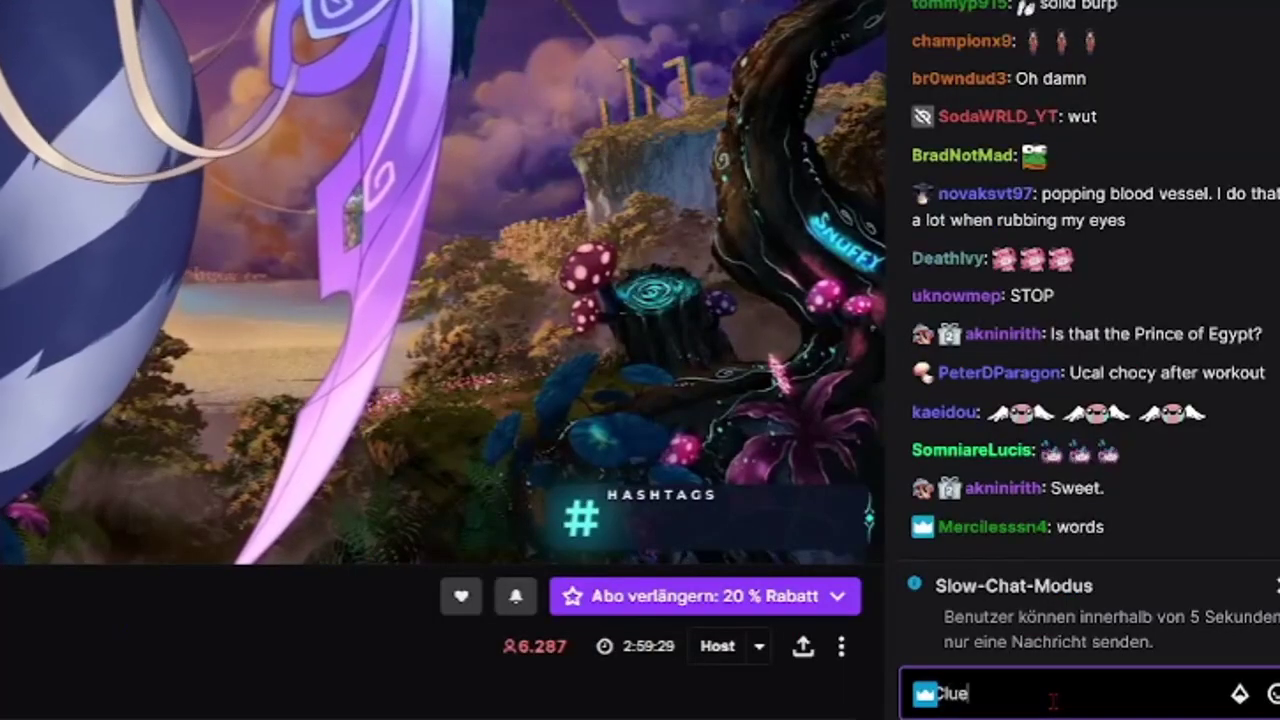
{"action": "type", "text": "less"}
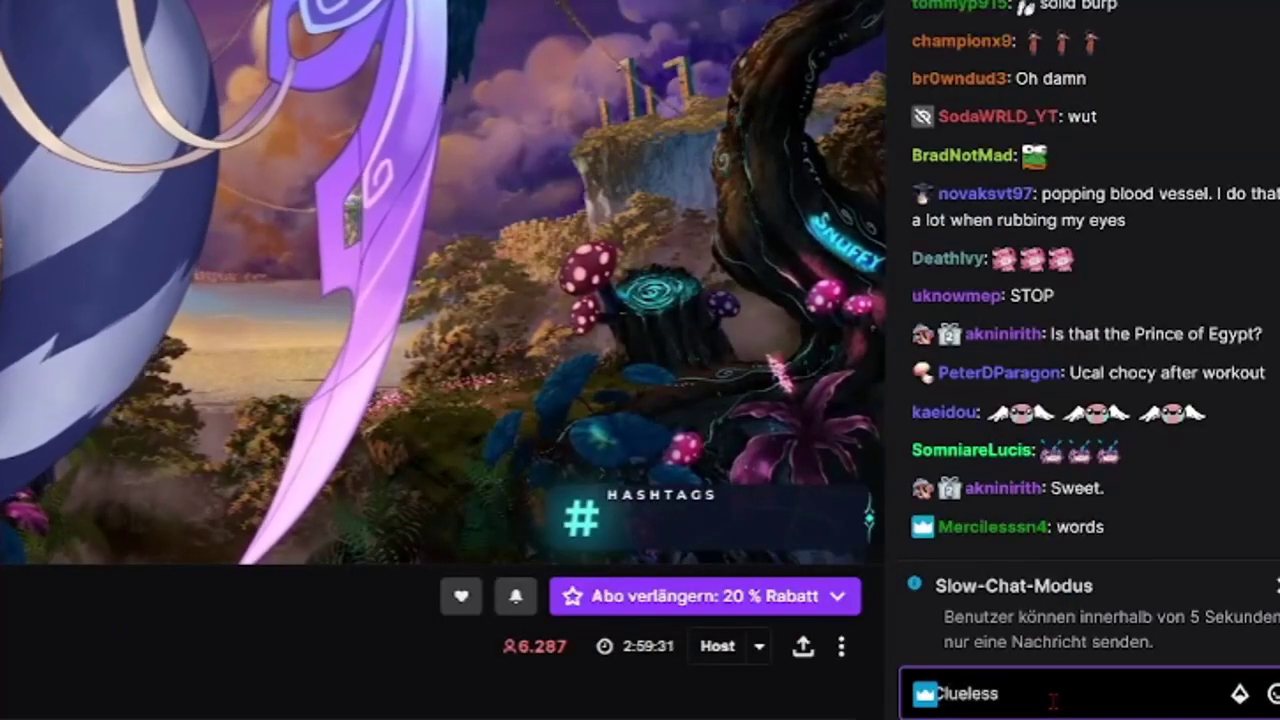
{"action": "key", "text": "Return"}
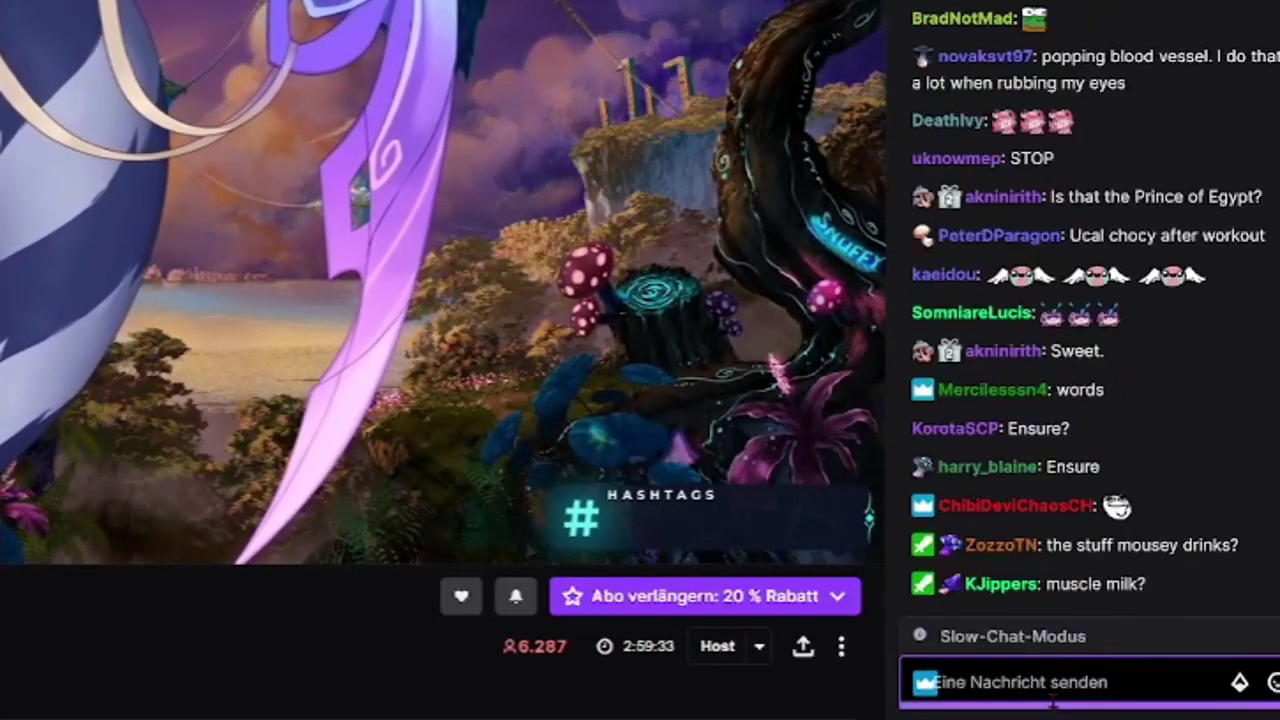